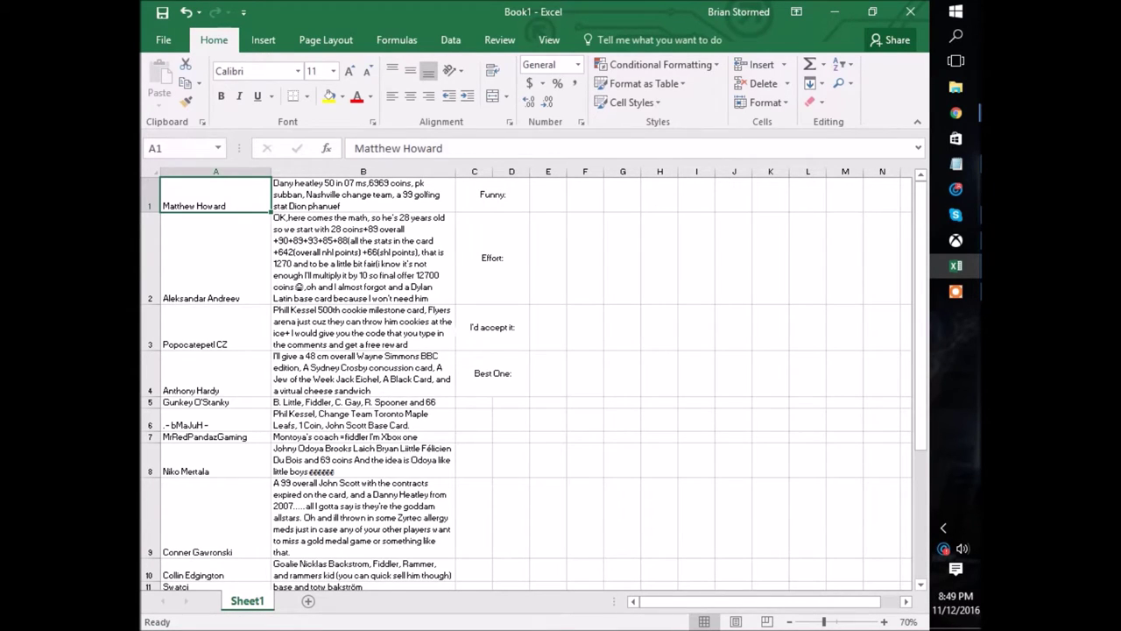
Review the offer list, including the full text of the row 4 offer.
scroll(377, 252, "down", 9)
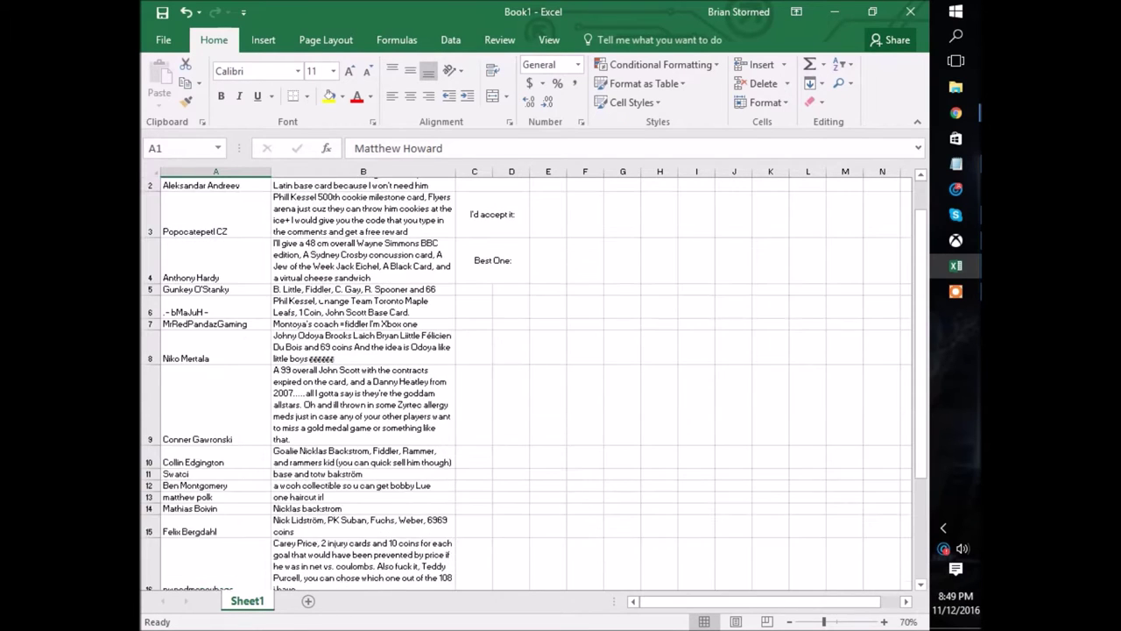
scroll(525, 377, "up", 3)
left_click_drag(202, 355, 376, 378)
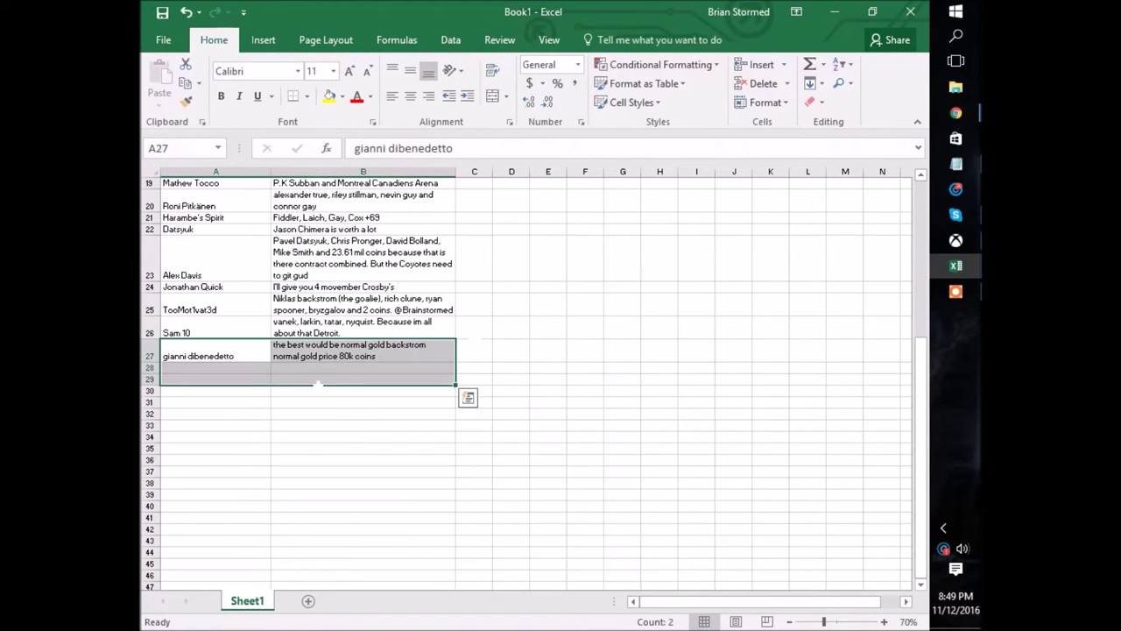
left_click(363, 483)
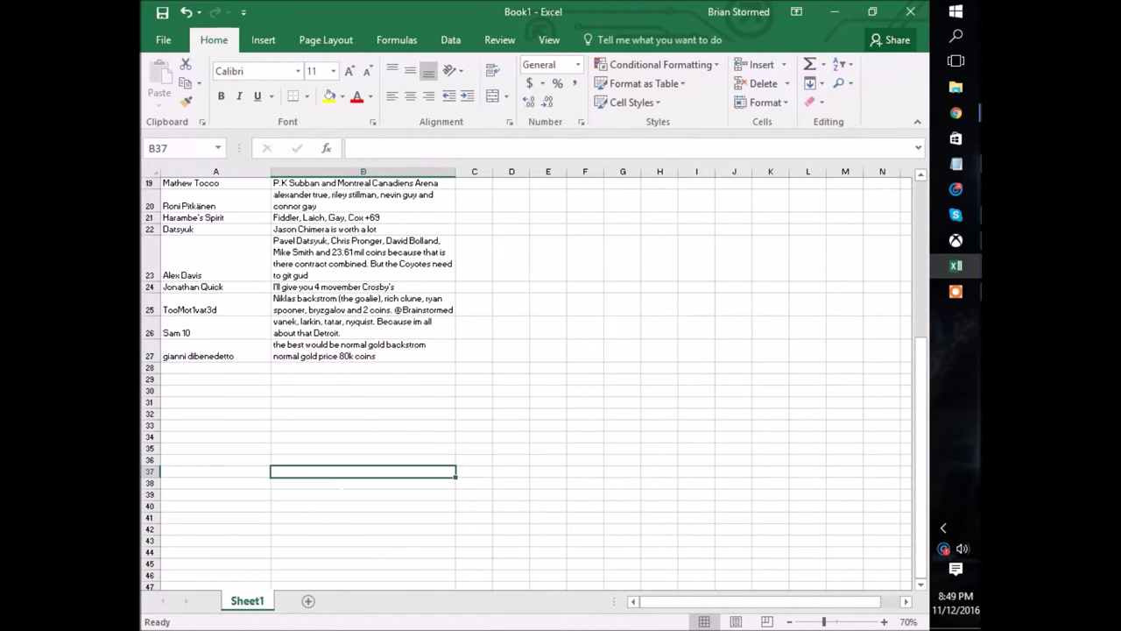
scroll(525, 377, "up", 6)
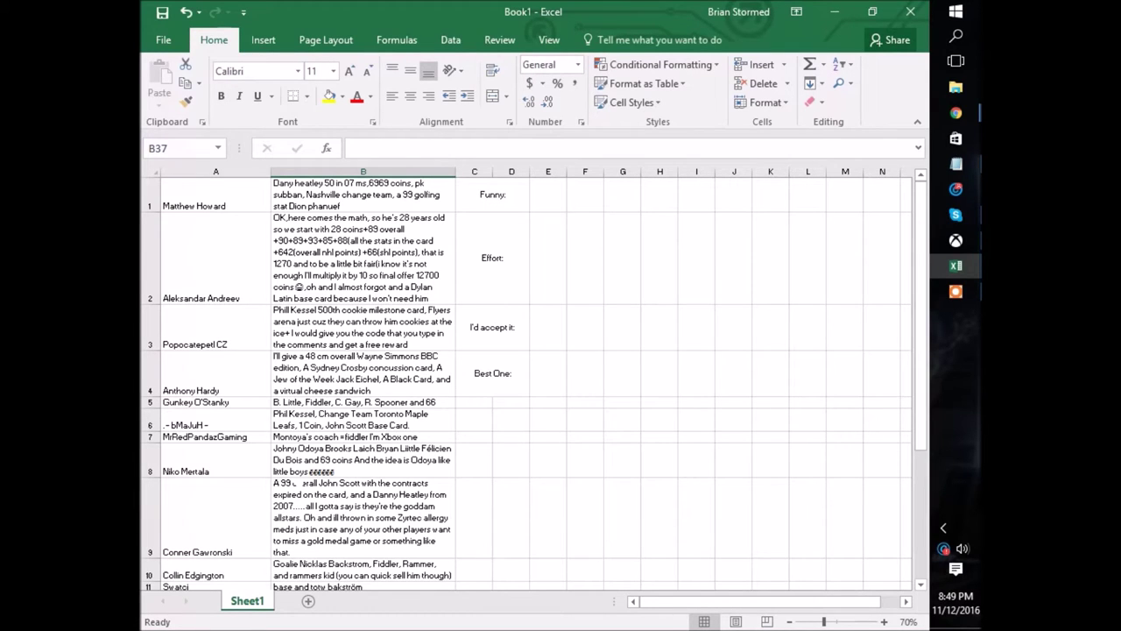
left_click_drag(149, 195, 149, 407)
left_click(364, 373)
scroll(363, 372, "down", 10)
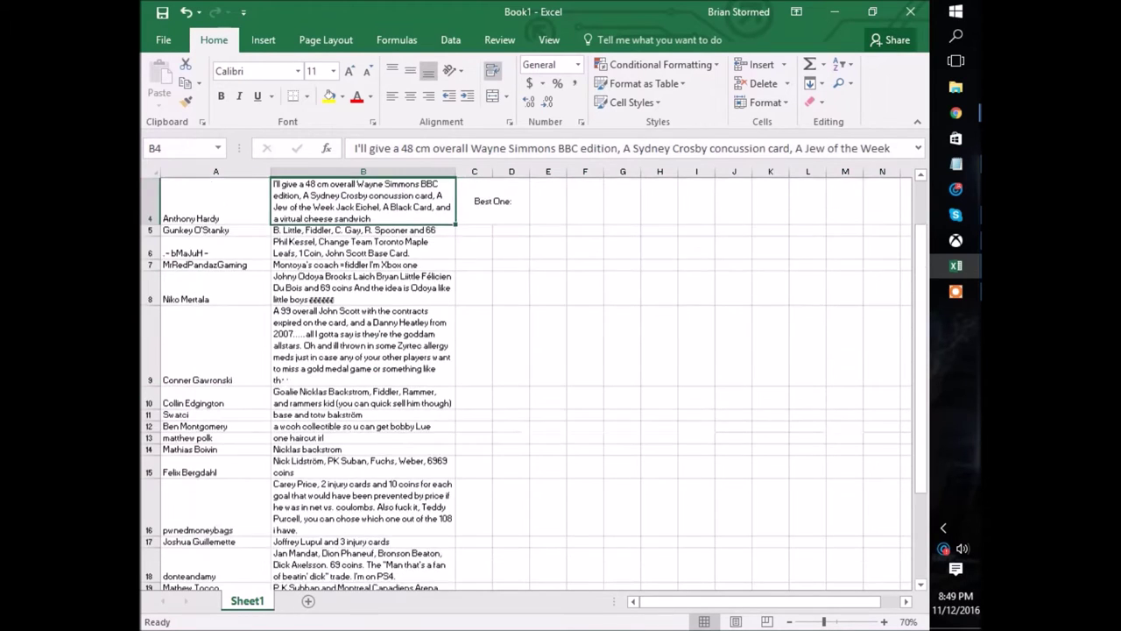
scroll(363, 372, "up", 6)
scroll(300, 379, "up", 3)
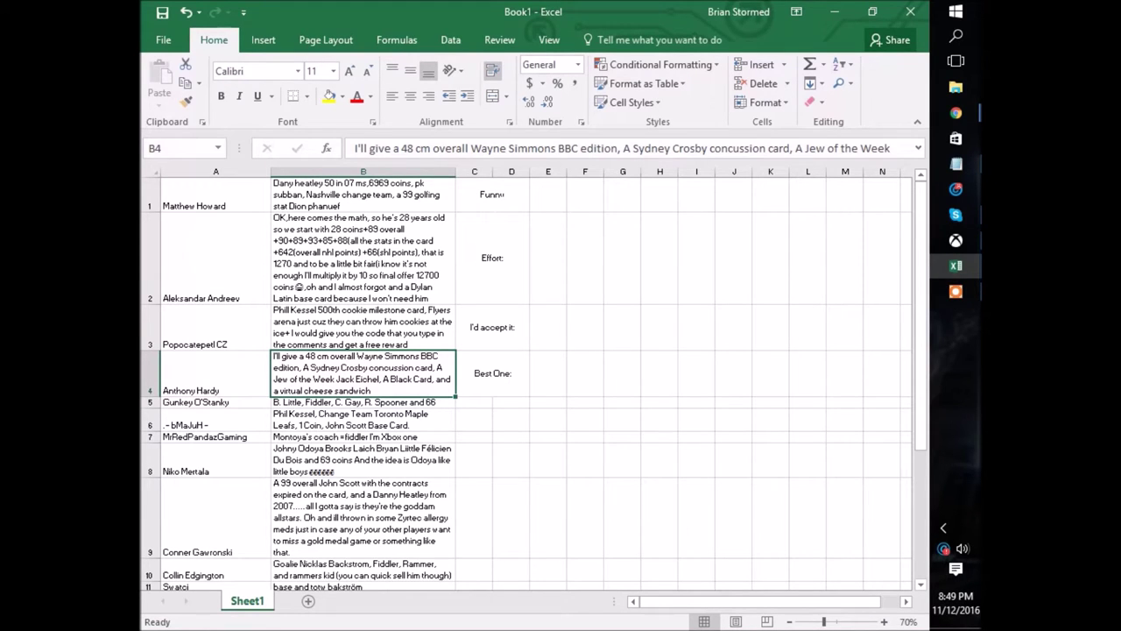
Check the category labels in column D, from Funny down to Best One, and their cells in column E.
left_click(493, 194)
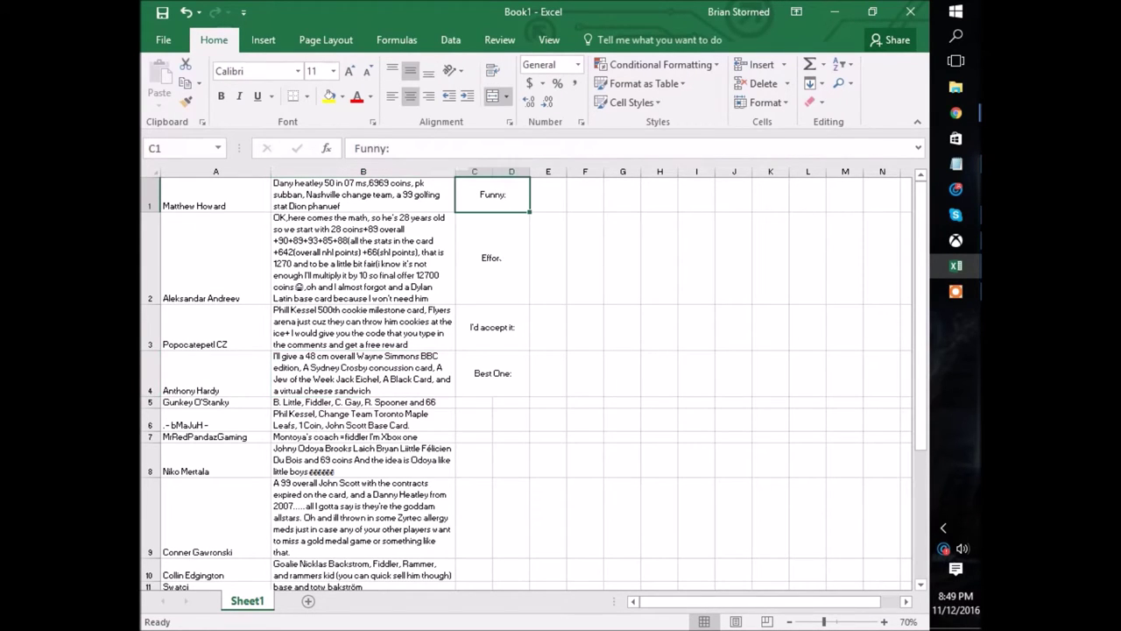
left_click(493, 374)
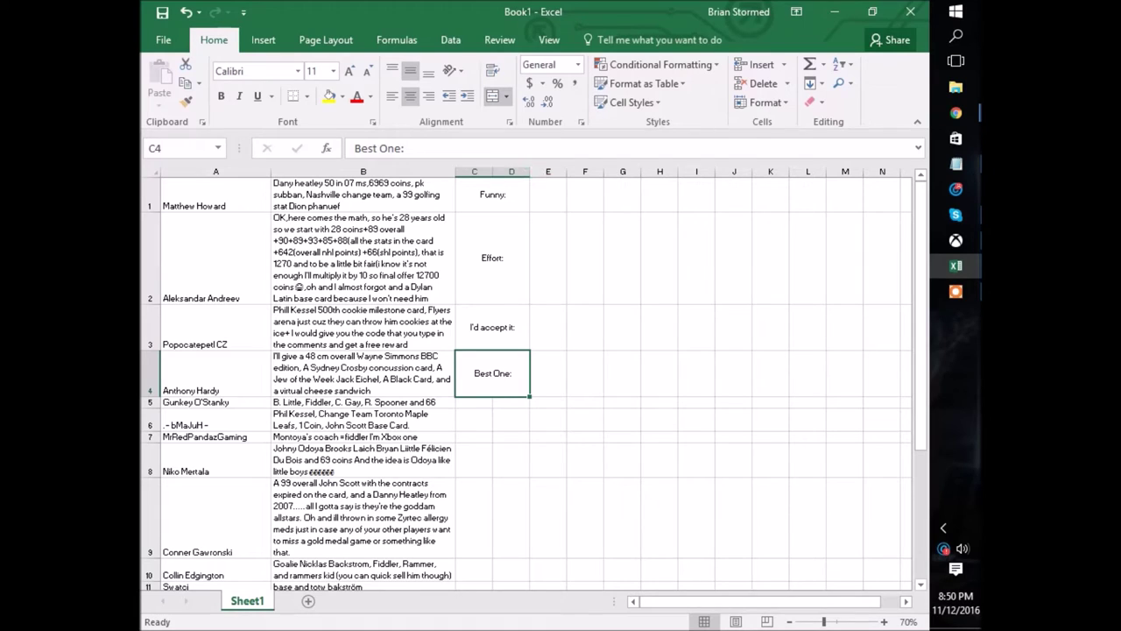
left_click_drag(492, 197, 499, 338)
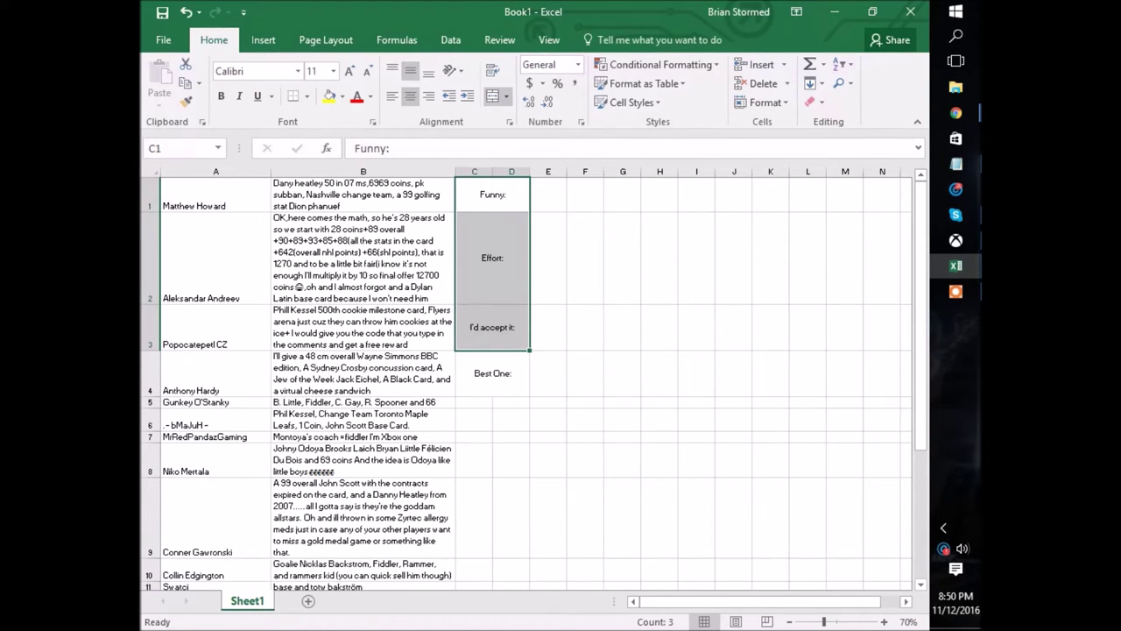
left_click(547, 327)
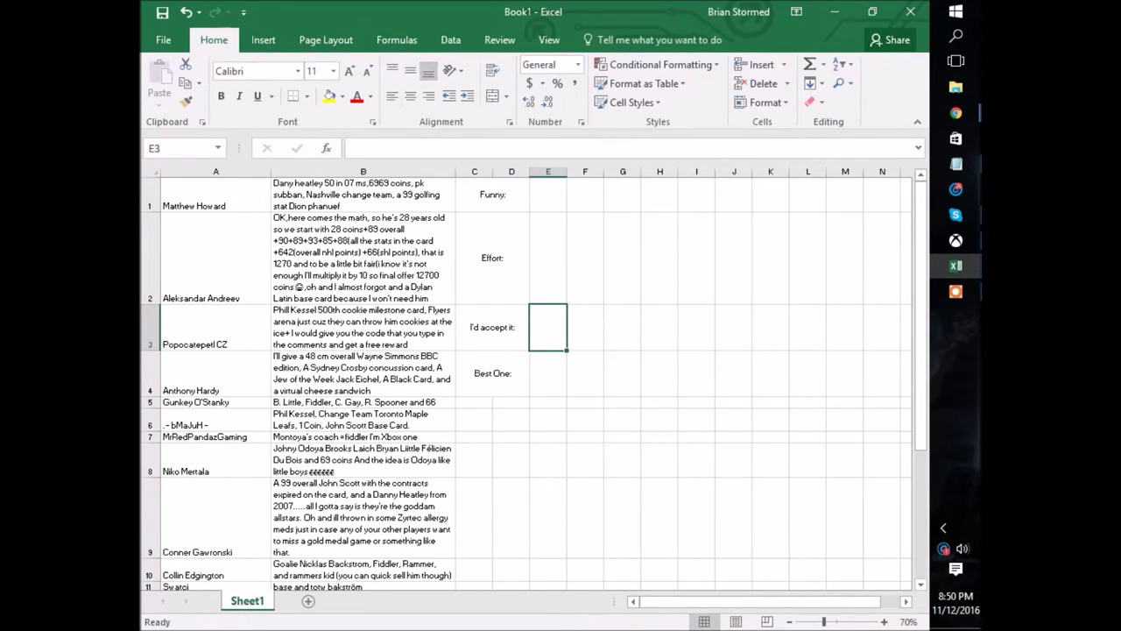
left_click(548, 194)
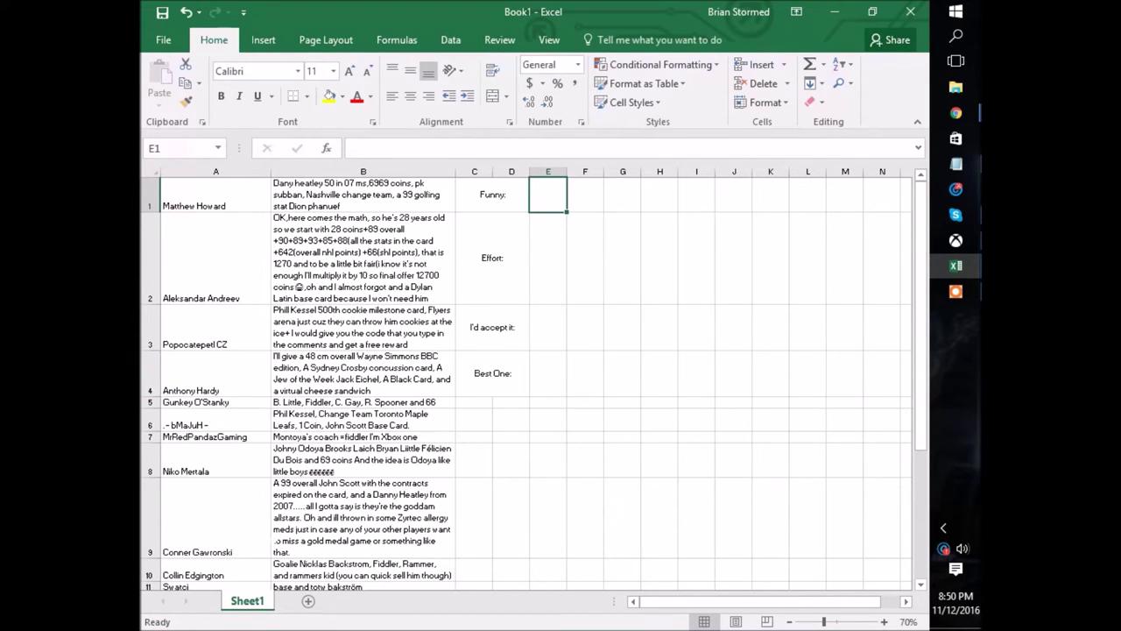
Read the row 17 offer and check who posted it.
scroll(525, 381, "down", 1)
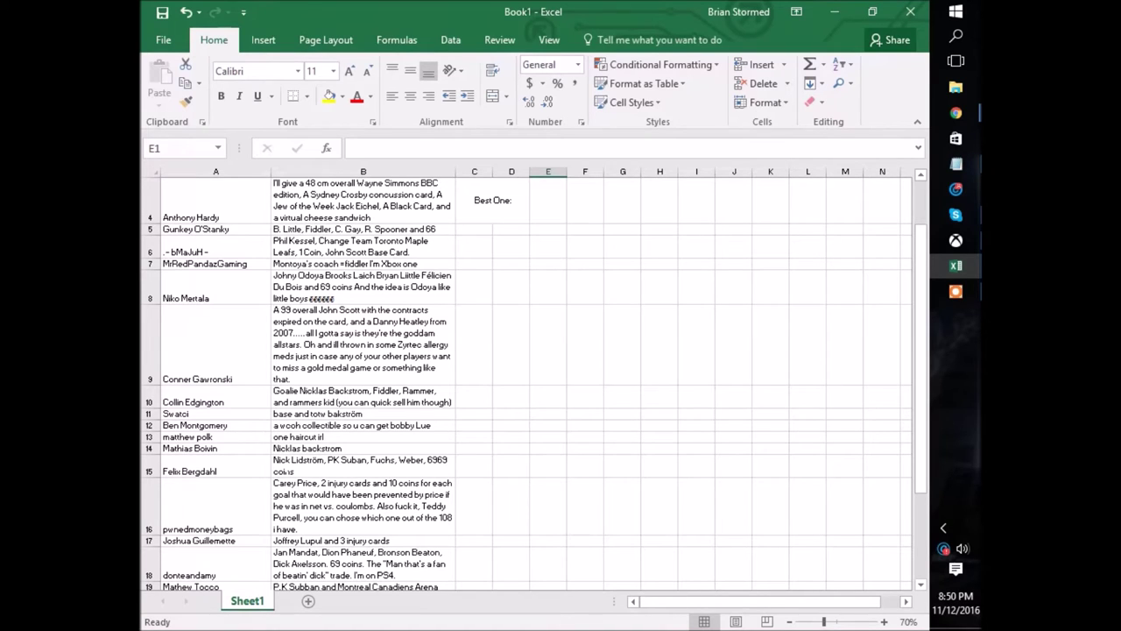
scroll(526, 376, "down", 1)
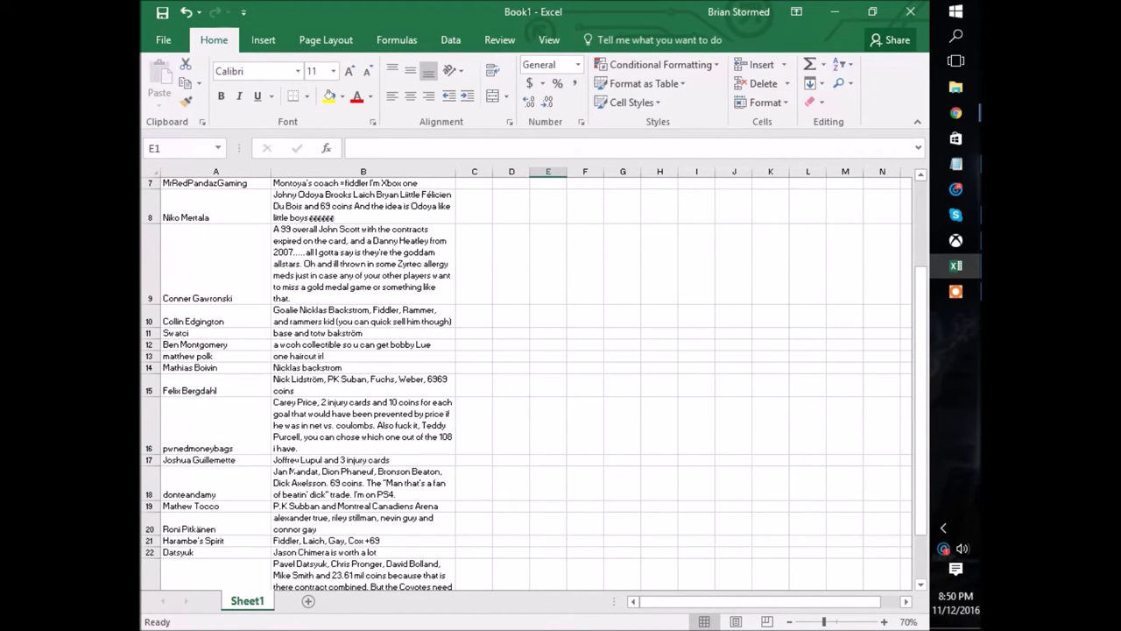
left_click(296, 461)
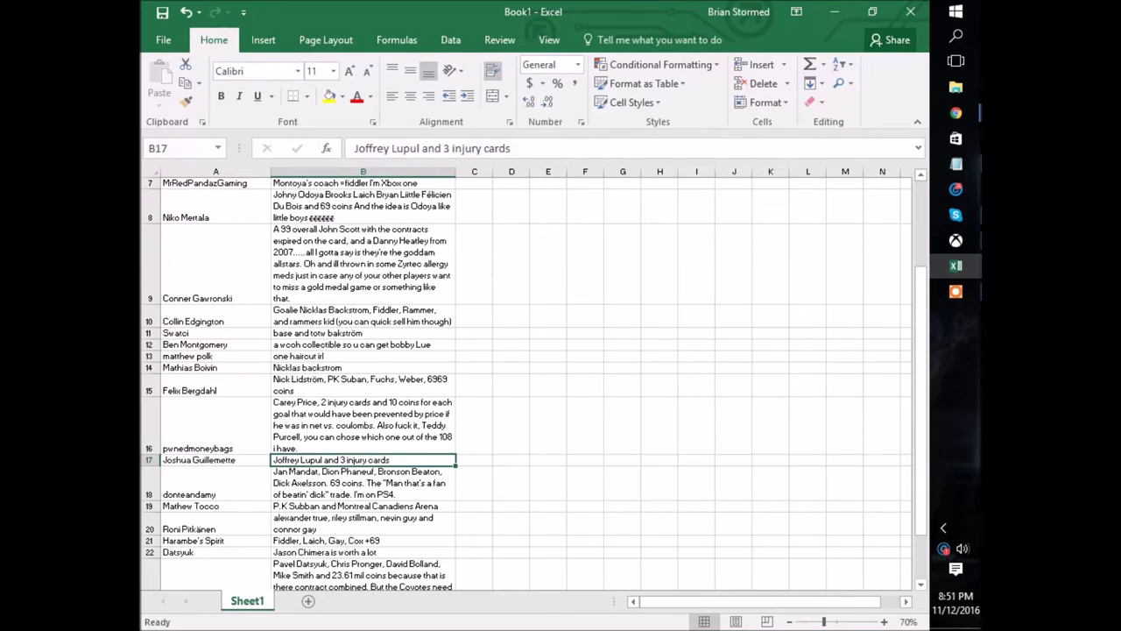
scroll(525, 377, "up", 2)
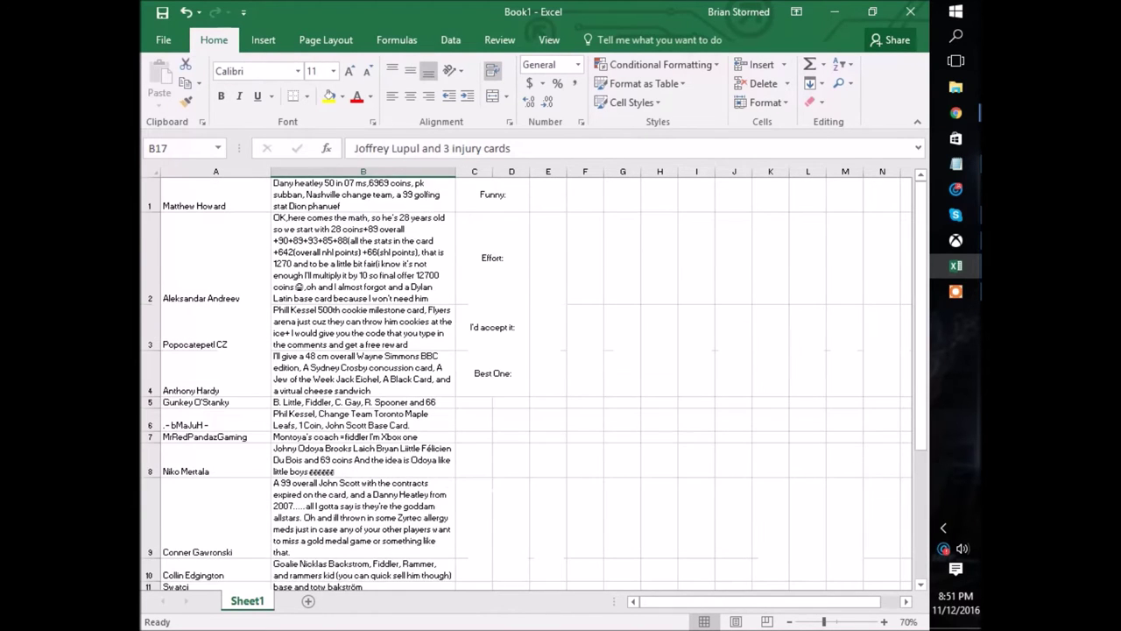
scroll(525, 377, "down", 3)
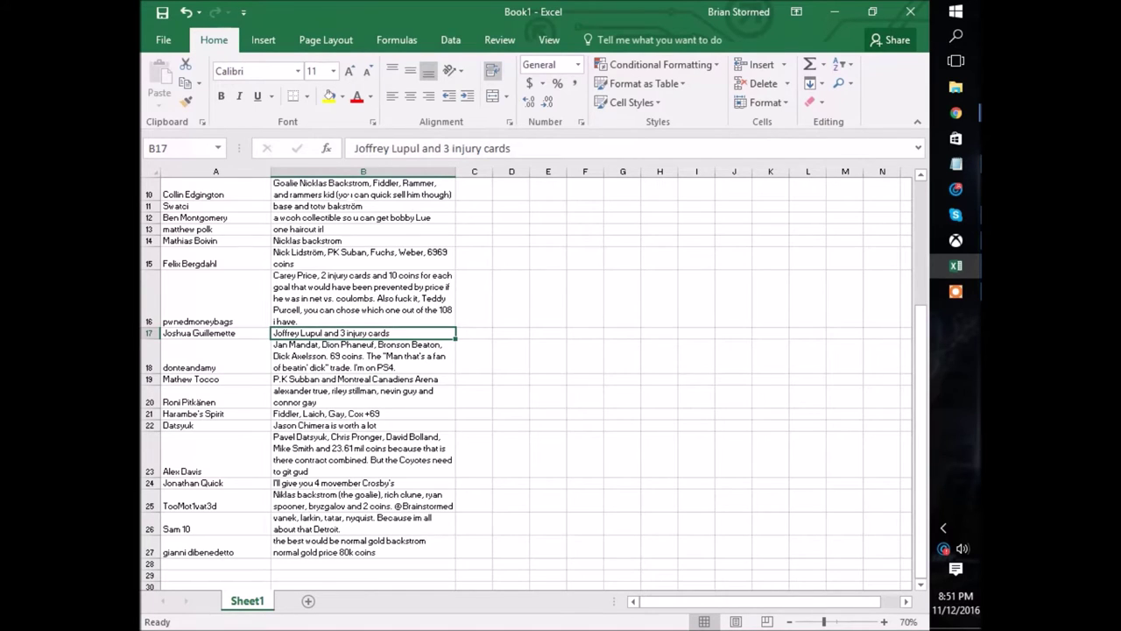
scroll(525, 377, "up", 2)
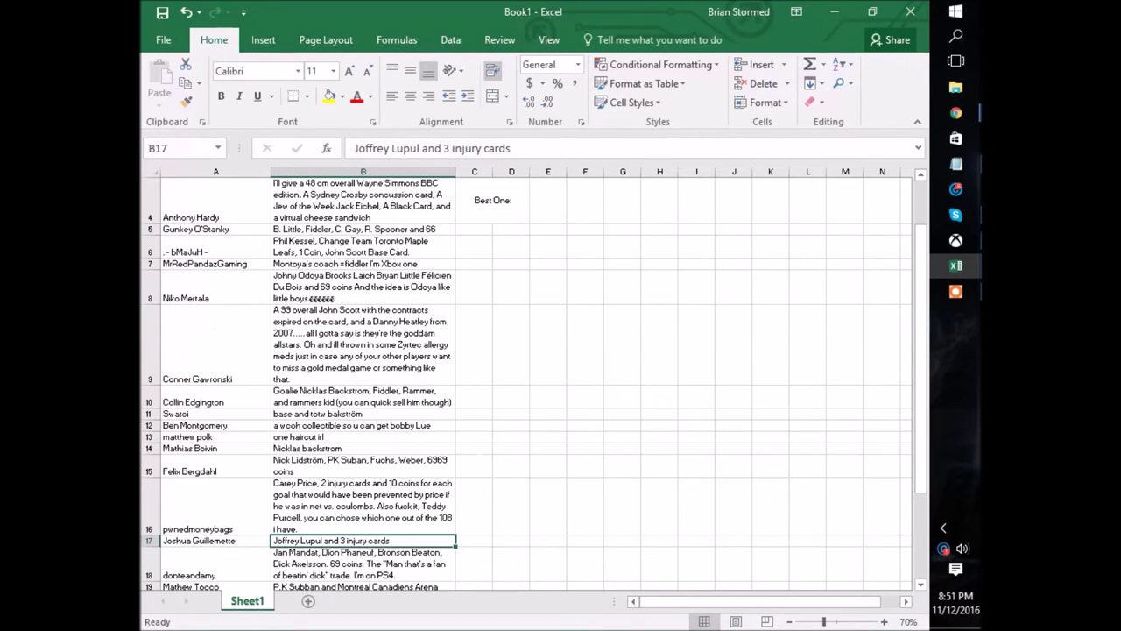
scroll(526, 376, "down", 1)
left_click(199, 459)
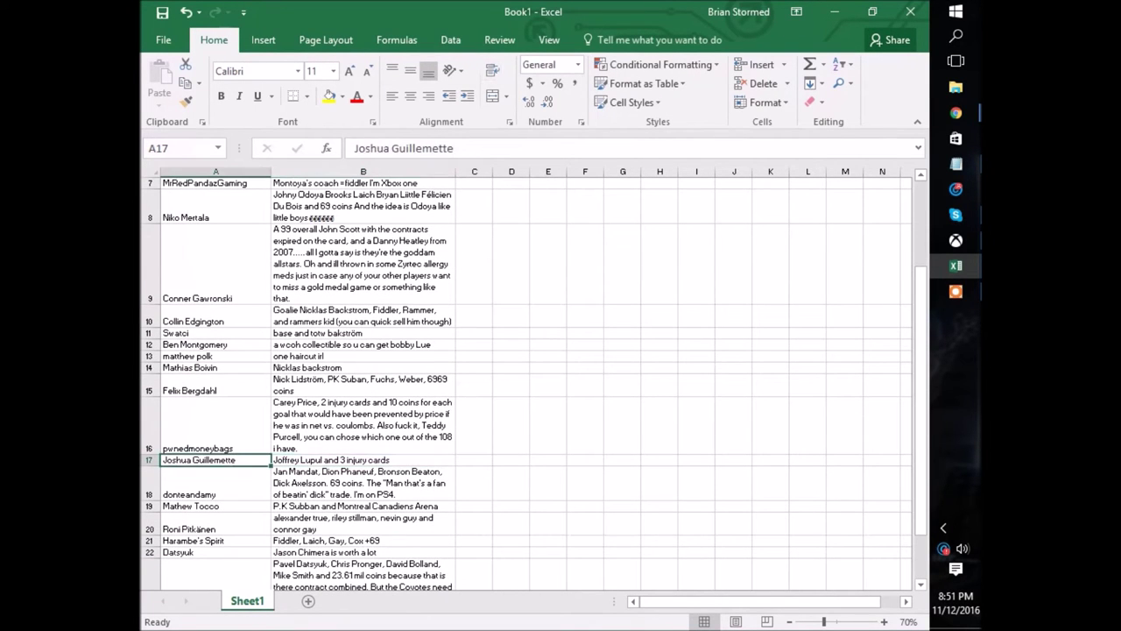
scroll(525, 377, "up", 3)
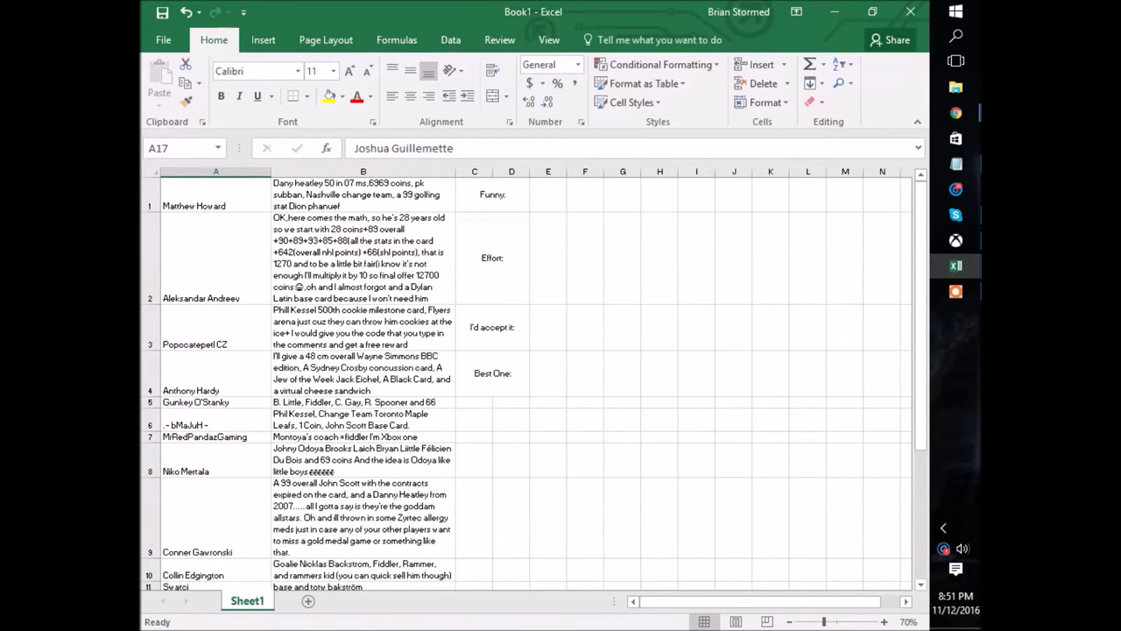
Enter the row 17 author's first name as the Funny winner in E1.
left_click(547, 258)
left_click(547, 195)
type("Joshua")
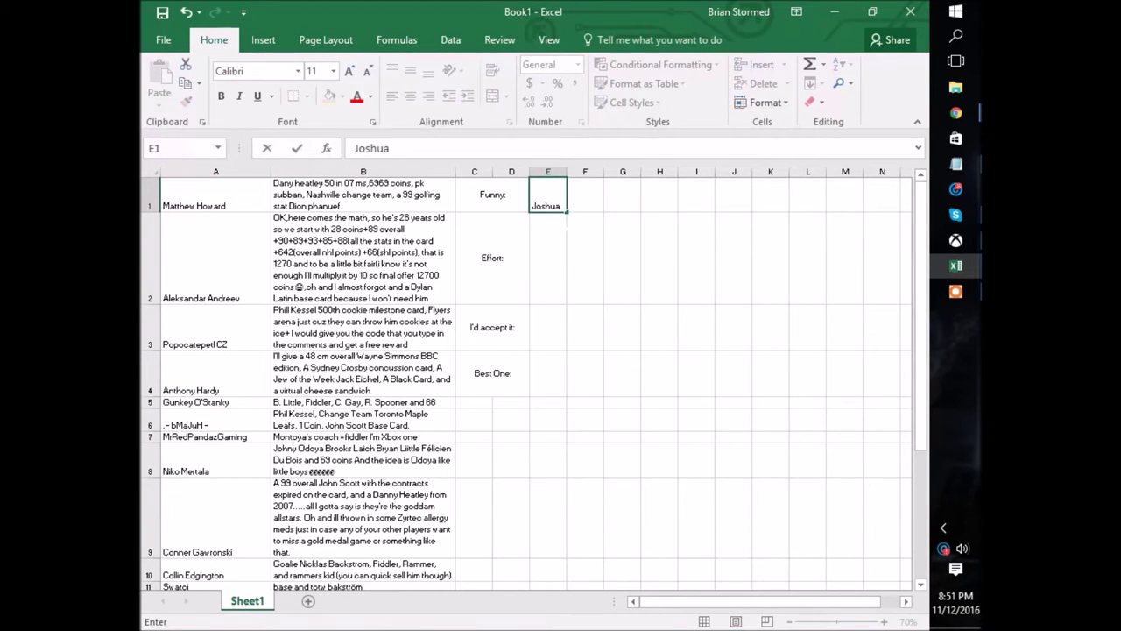
key("Return")
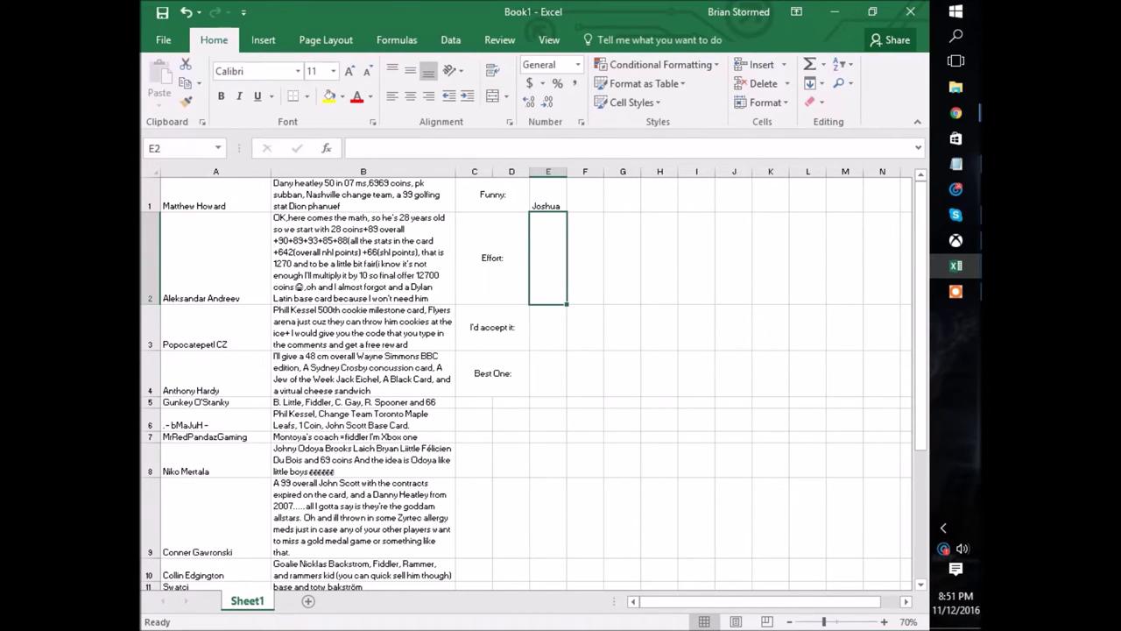
scroll(526, 383, "down", 2)
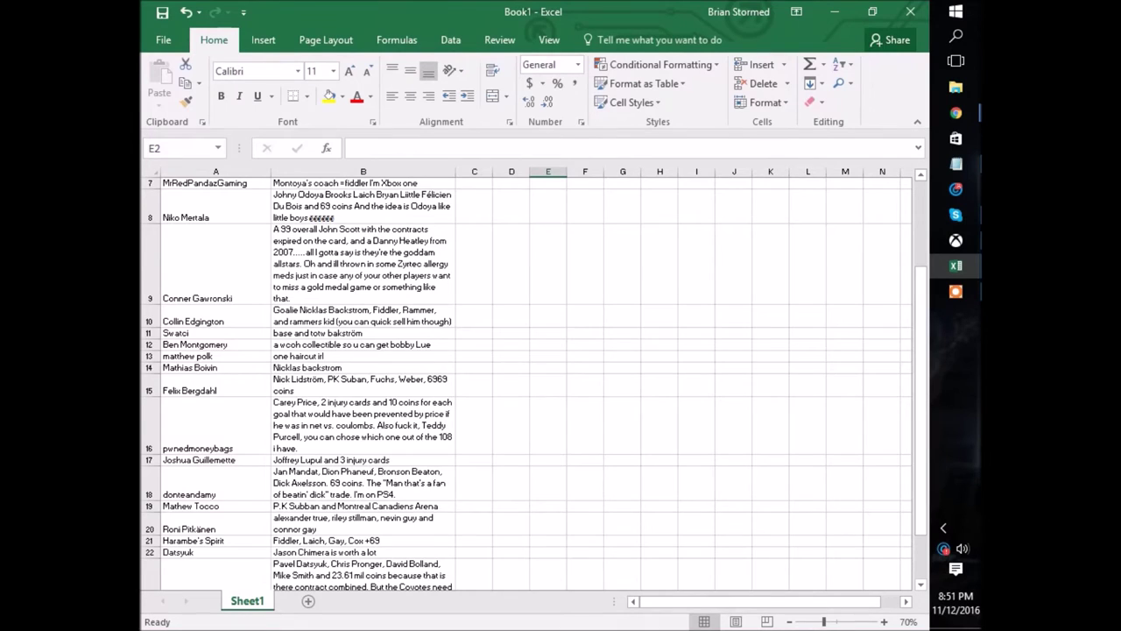
scroll(526, 384, "down", 1)
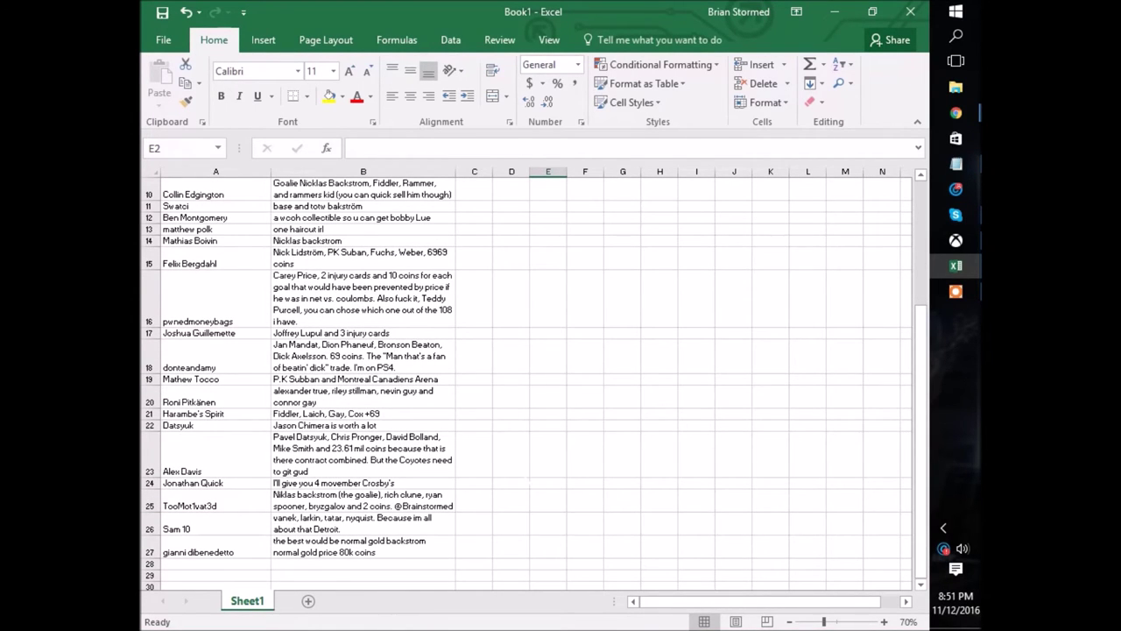
scroll(525, 384, "up", 3)
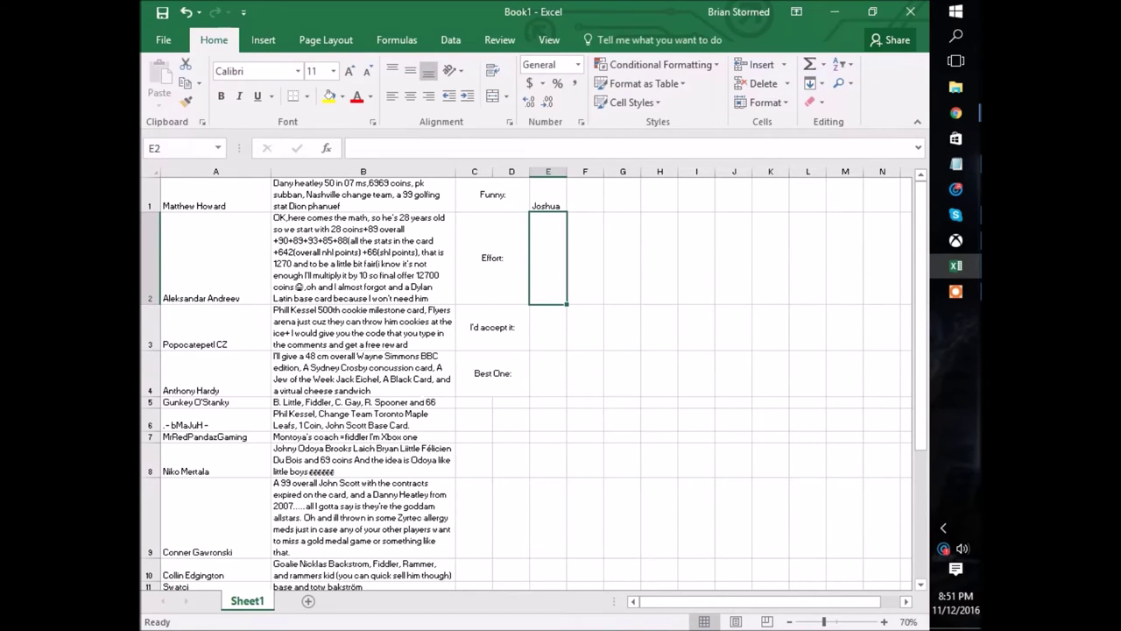
Check the row 4 offer's author and text, then enter their surname in E2.
left_click(215, 377)
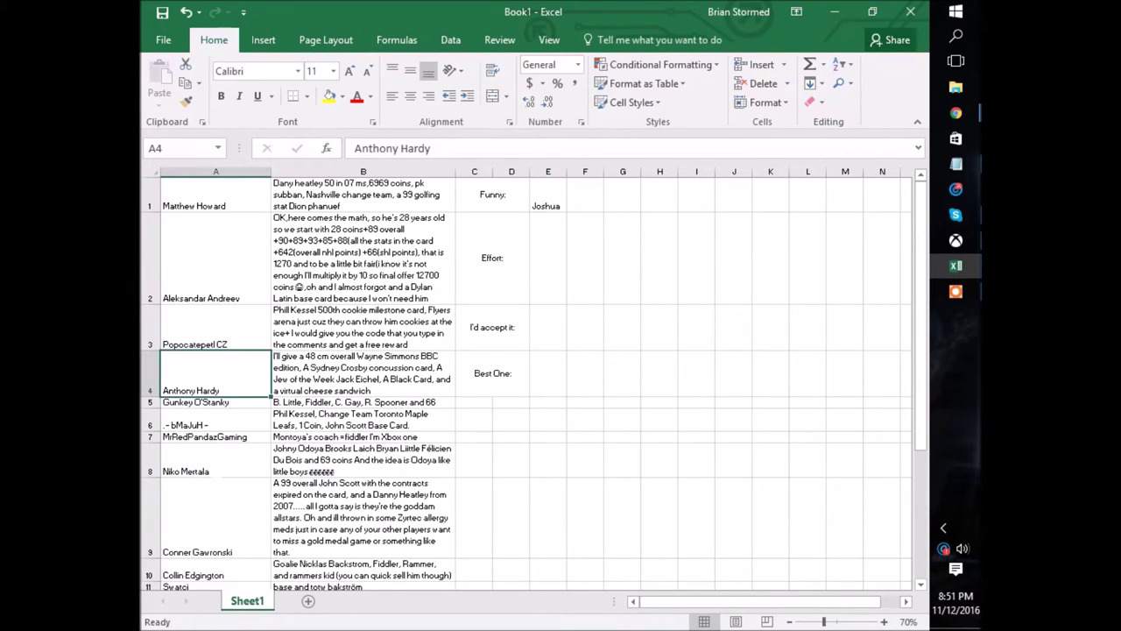
left_click(341, 379)
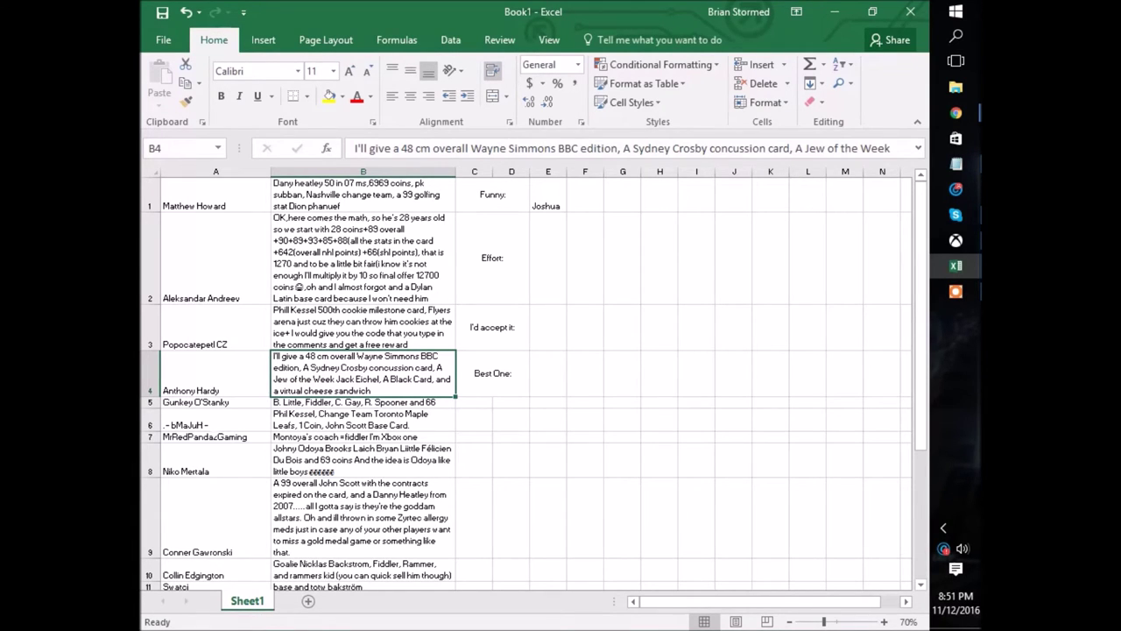
left_click(548, 257)
type("Hardy")
key("Return")
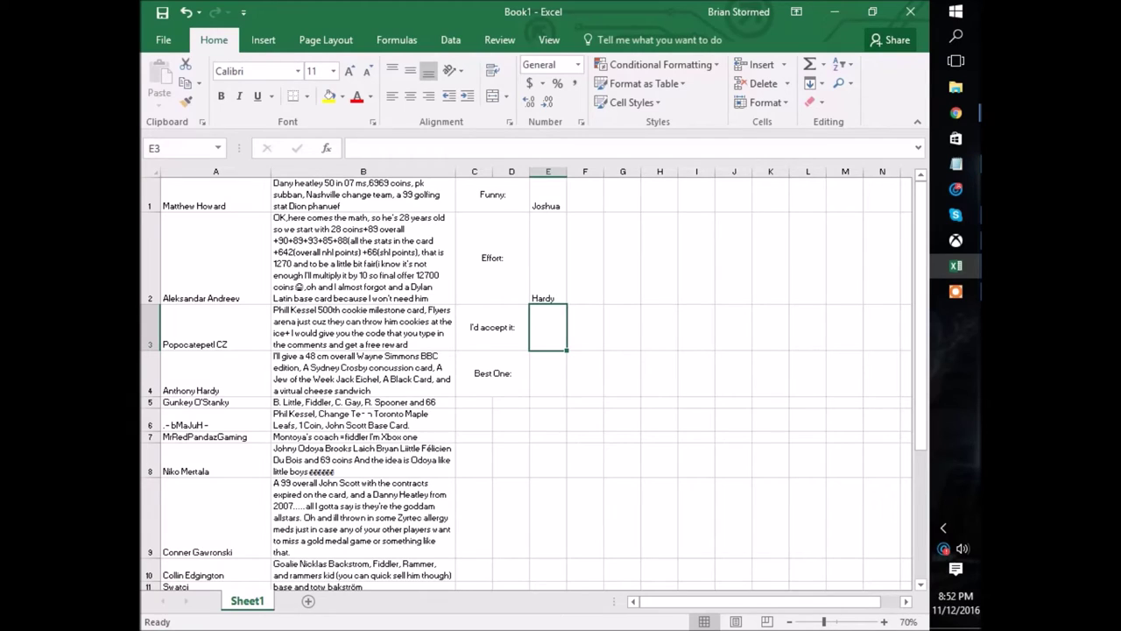
left_click(362, 195)
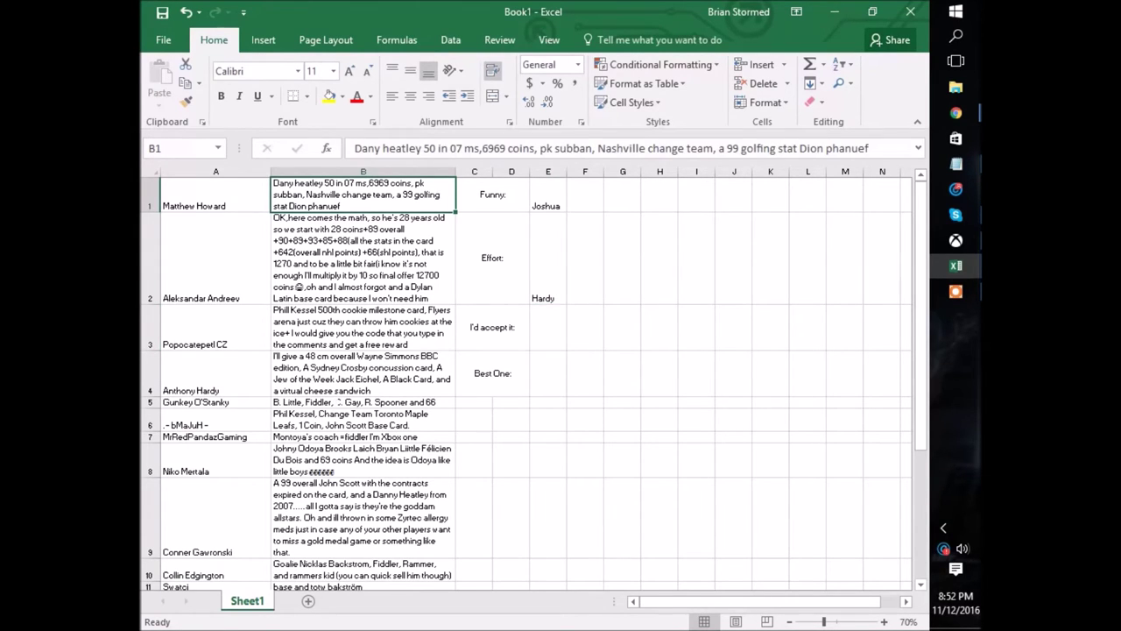
left_click(339, 344)
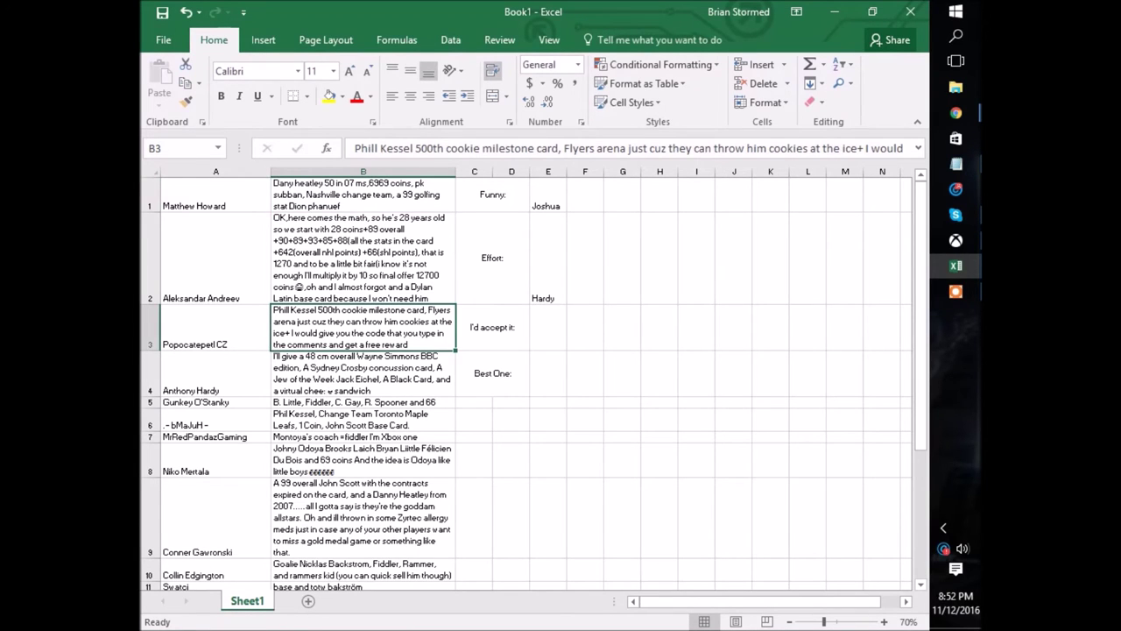
scroll(526, 384, "down", 1)
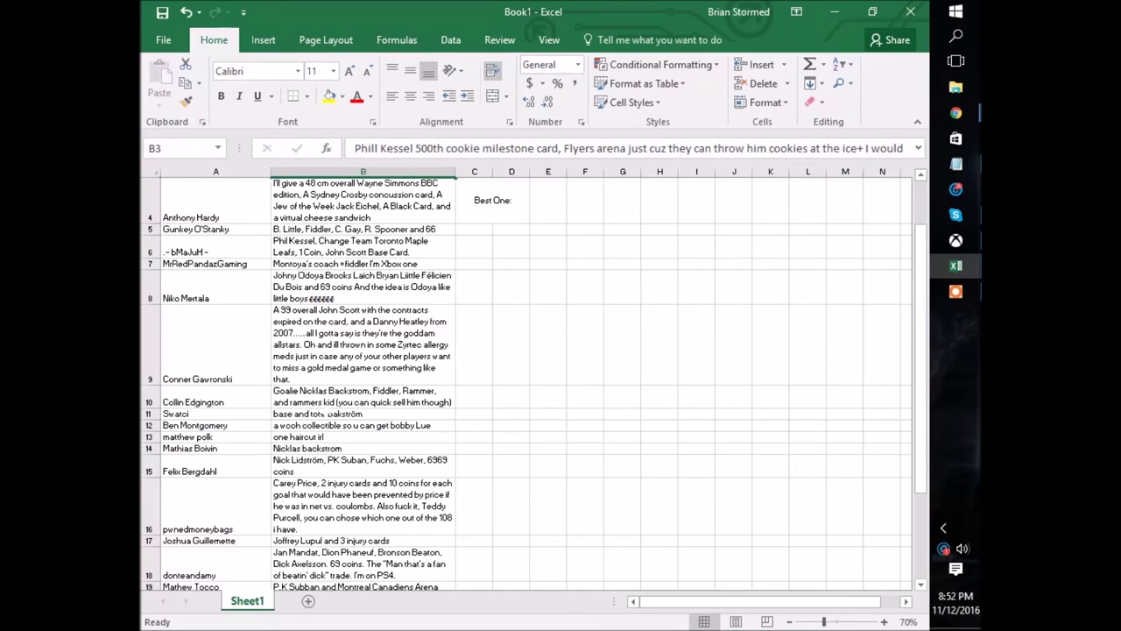
scroll(526, 384, "down", 1)
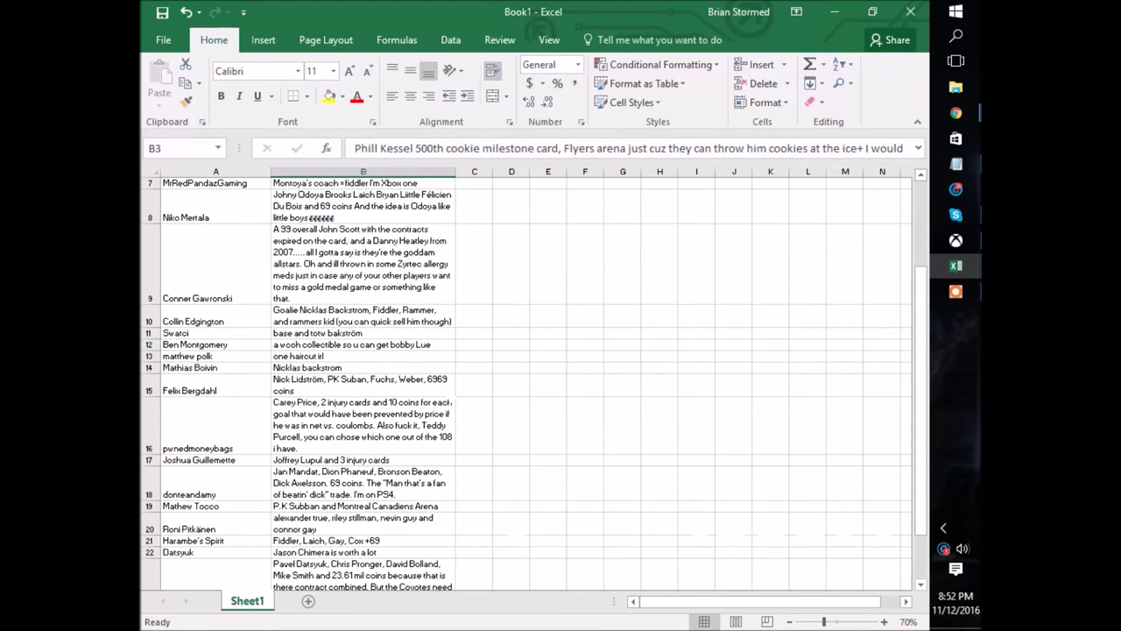
scroll(525, 383, "down", 1)
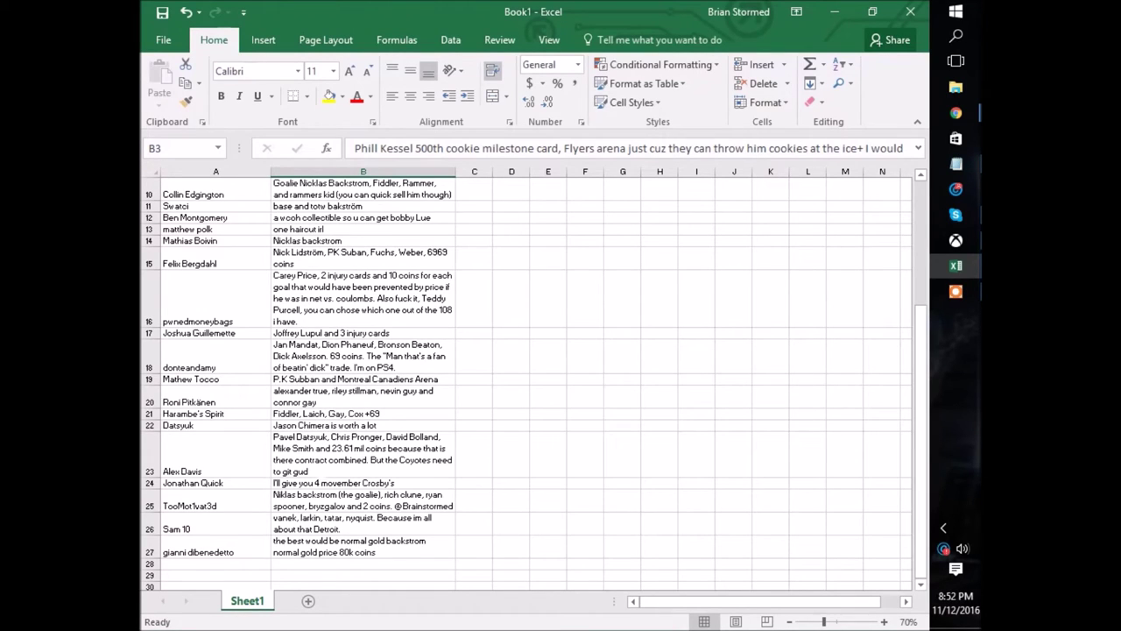
left_click(315, 482)
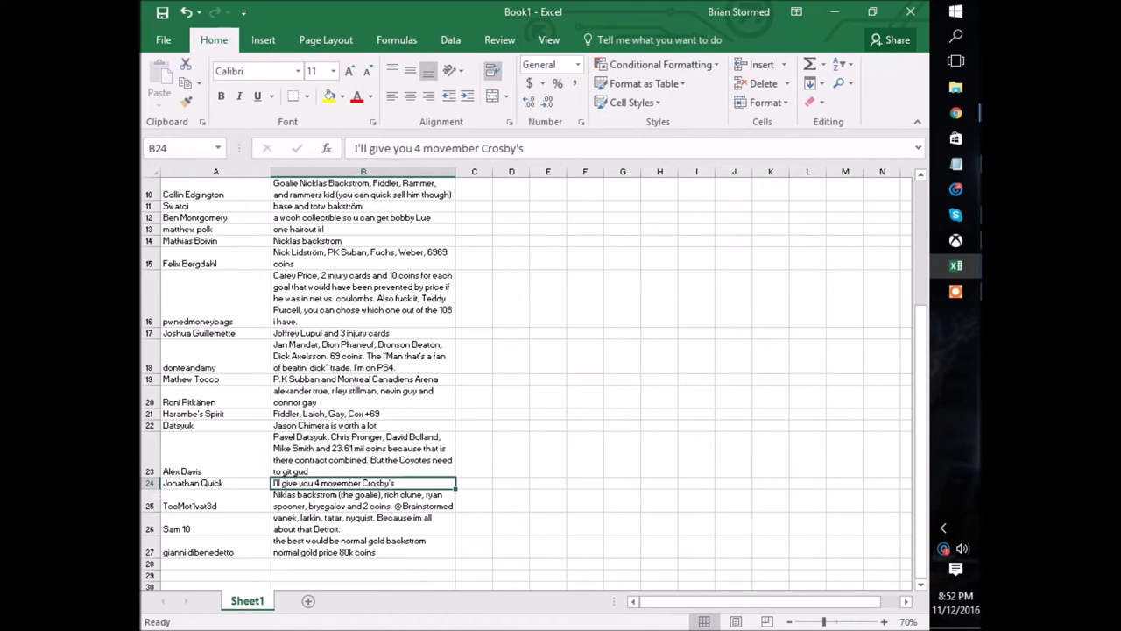
key("Up")
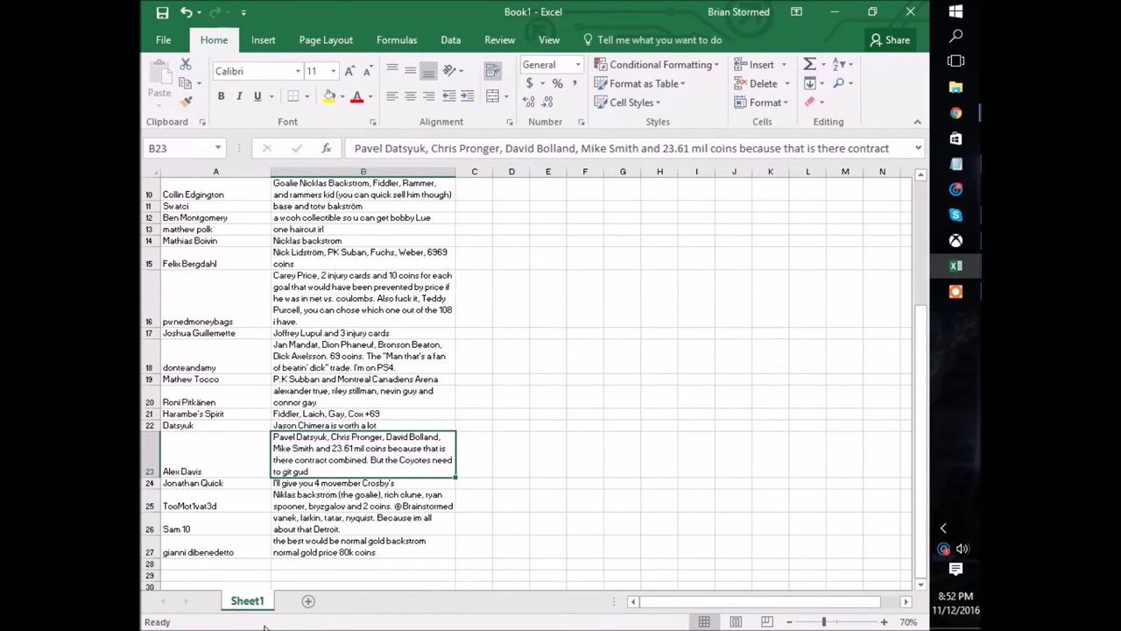
key("Down")
key("Up")
key("Down")
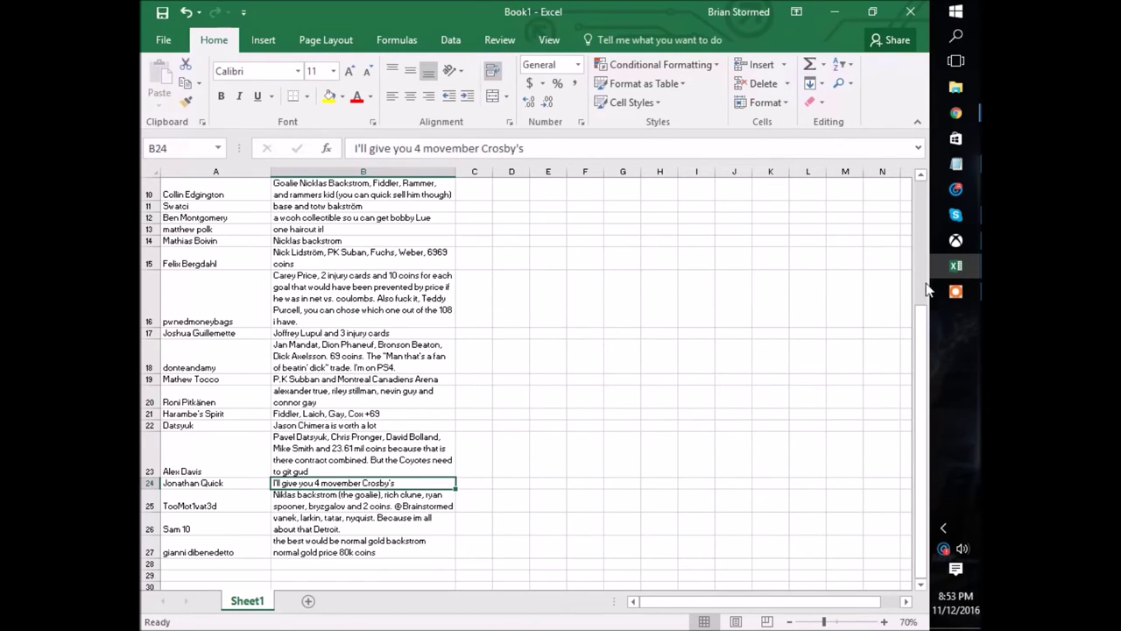
scroll(922, 317, "up", 3)
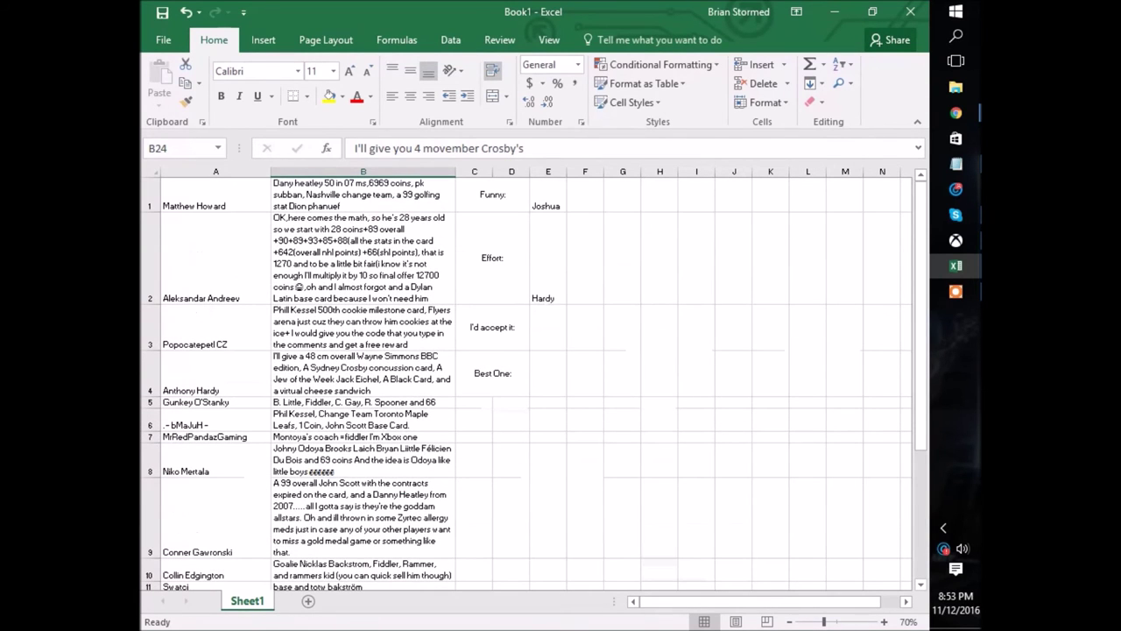
Enter the I'd accept it winner's name in E3, then recheck the Funny entry.
left_click(548, 326)
type("Quick")
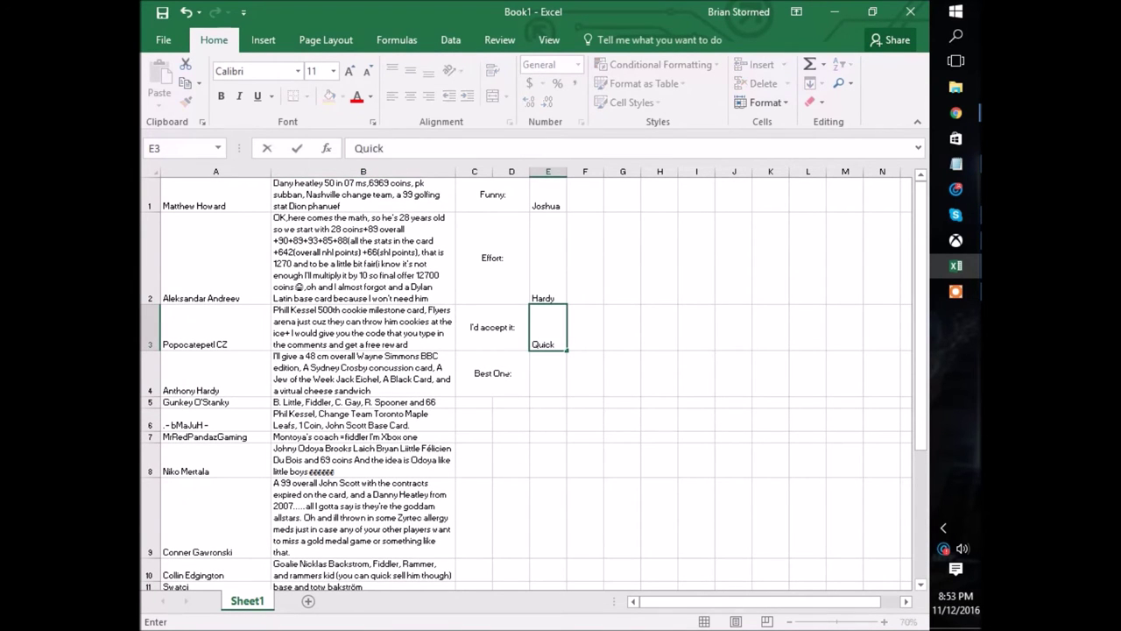
key("Return")
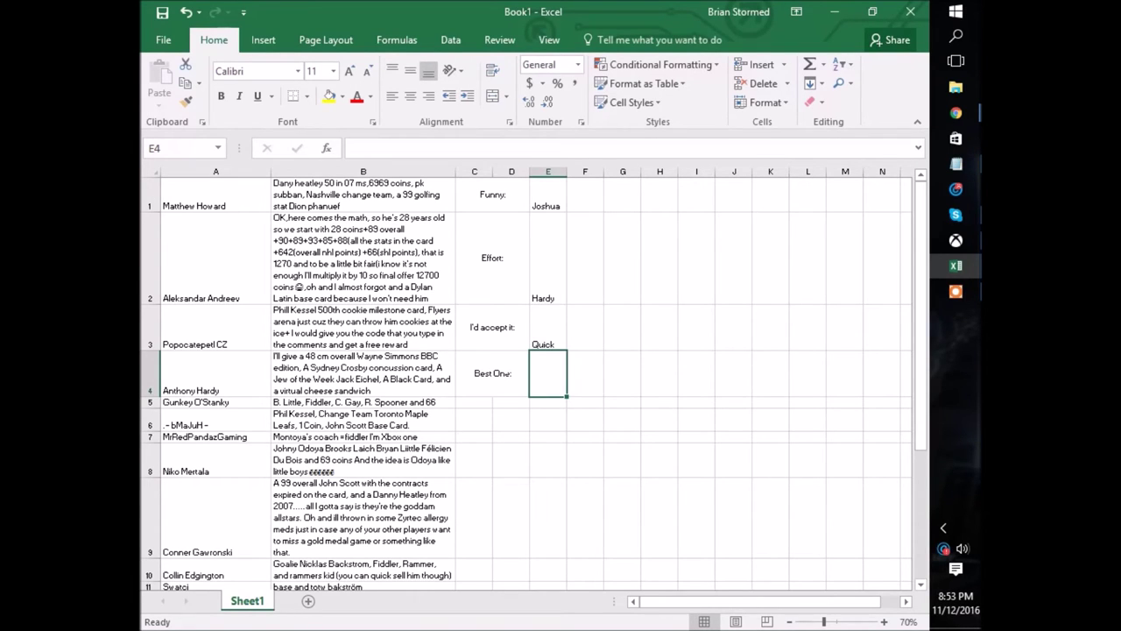
left_click(548, 195)
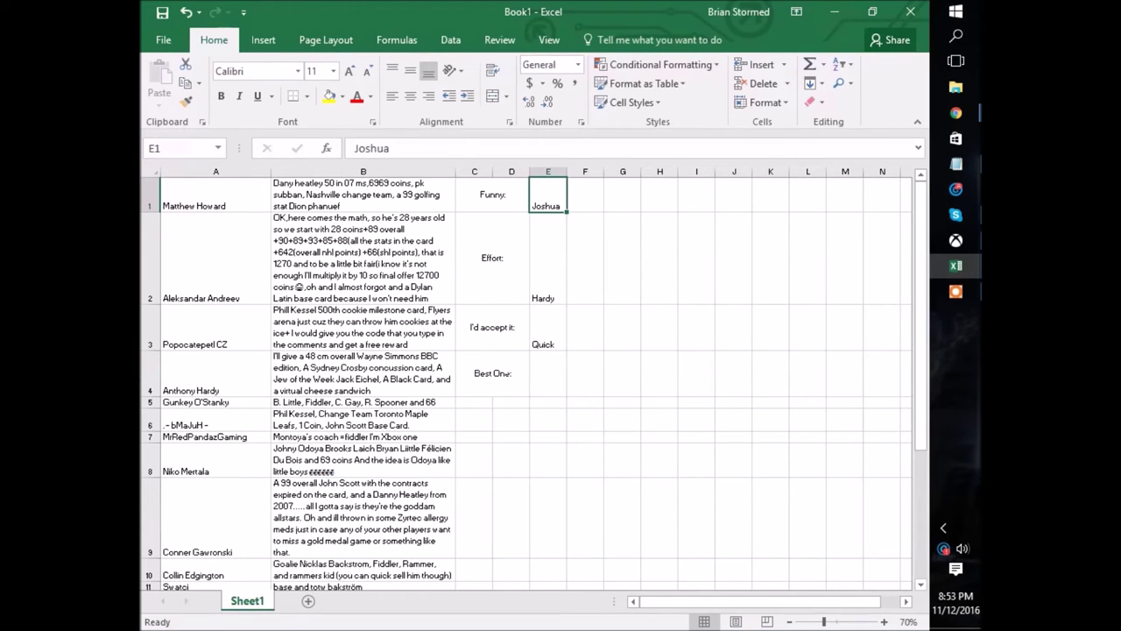
key("Down")
key("Down")
key("Down")
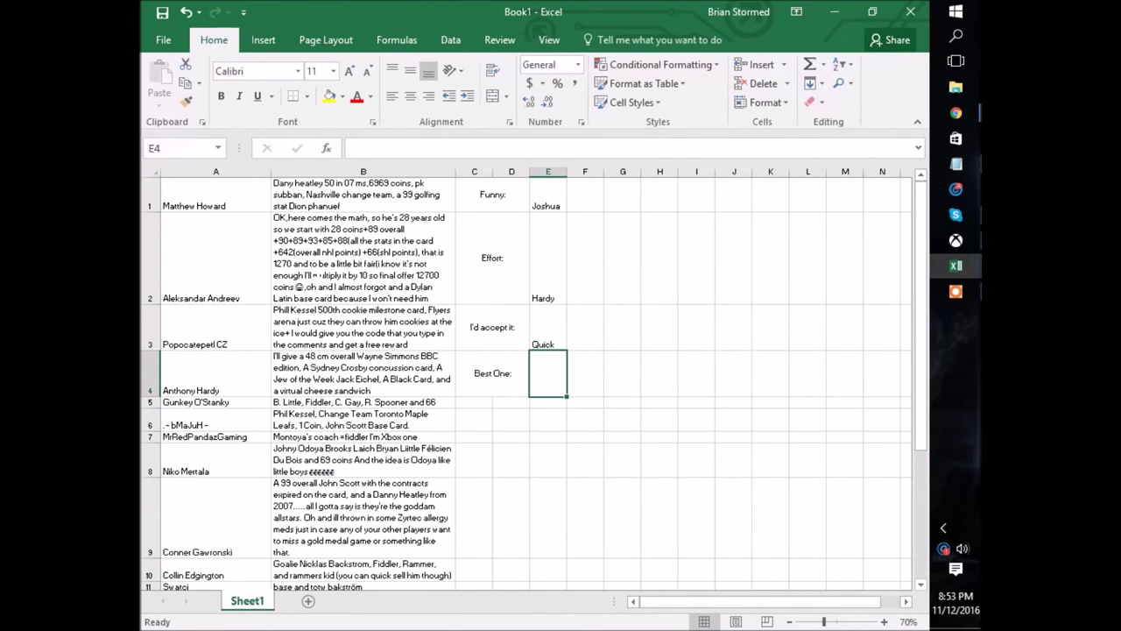
scroll(525, 385, "down", 2)
Read the row 10 offer and enter its author's first name in E4 for Best One.
scroll(525, 385, "down", 2)
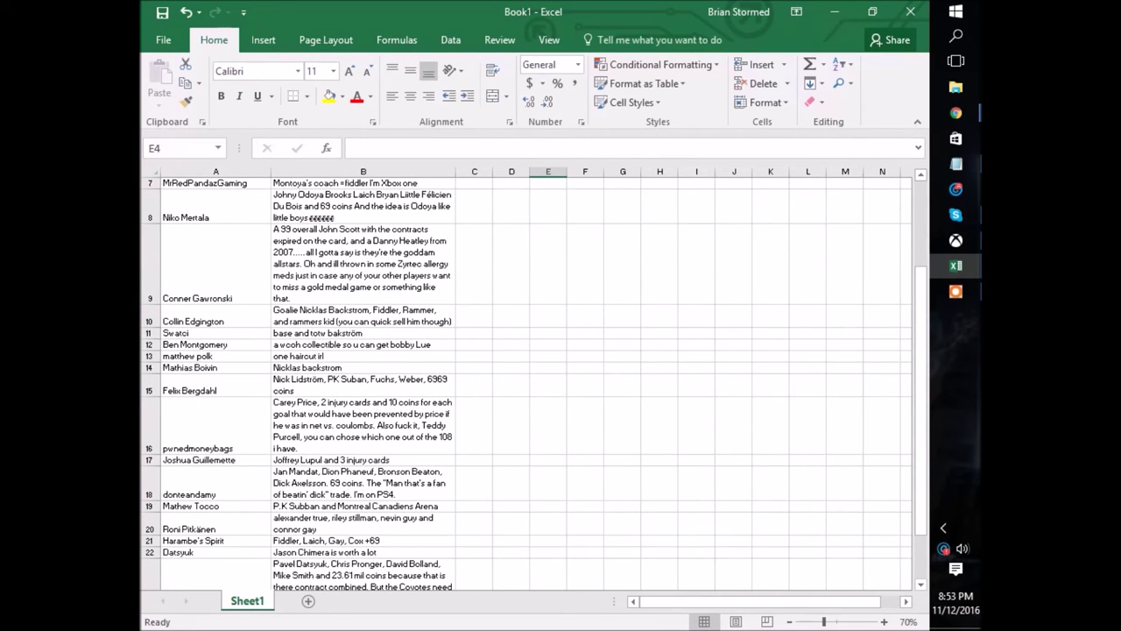
left_click(363, 315)
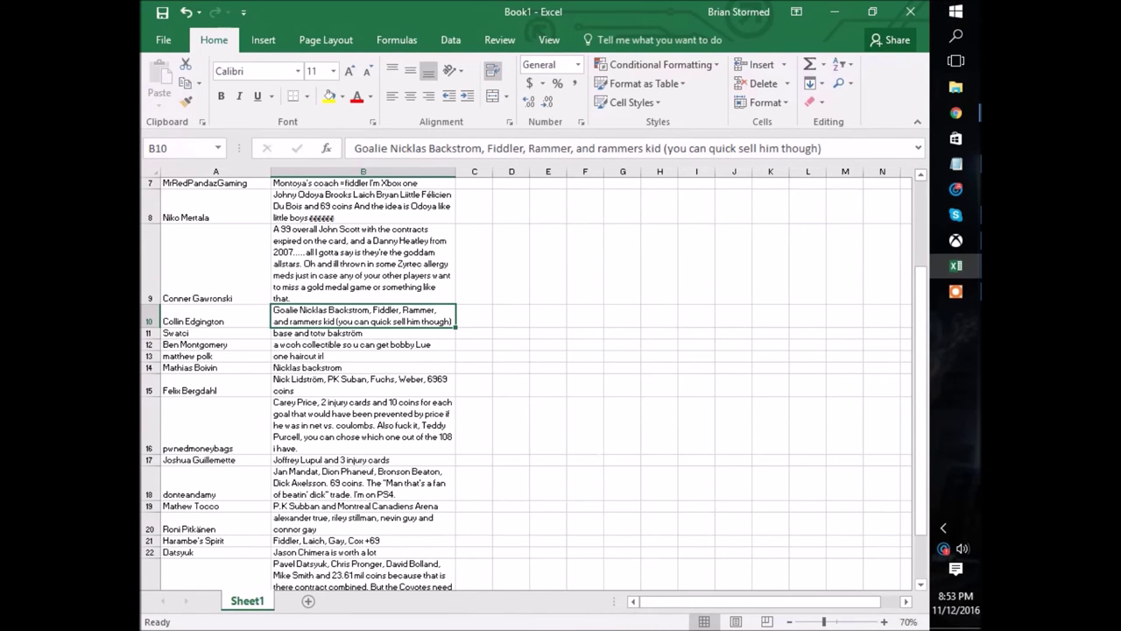
scroll(525, 377, "up", 2)
left_click(474, 373)
left_click(547, 373)
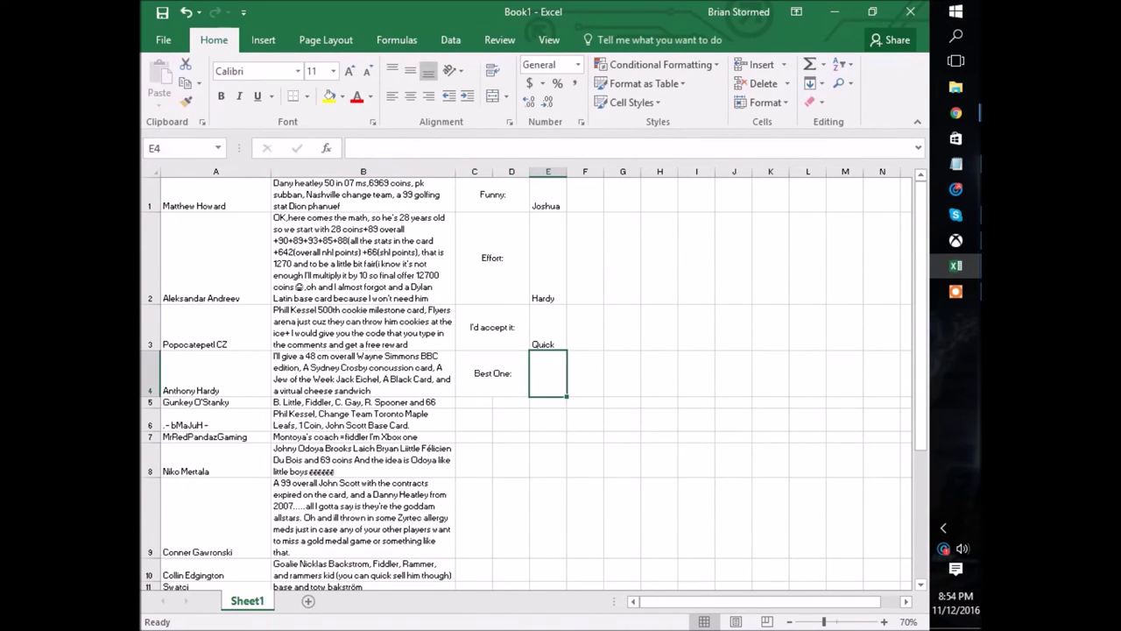
type("Collin")
key("Return")
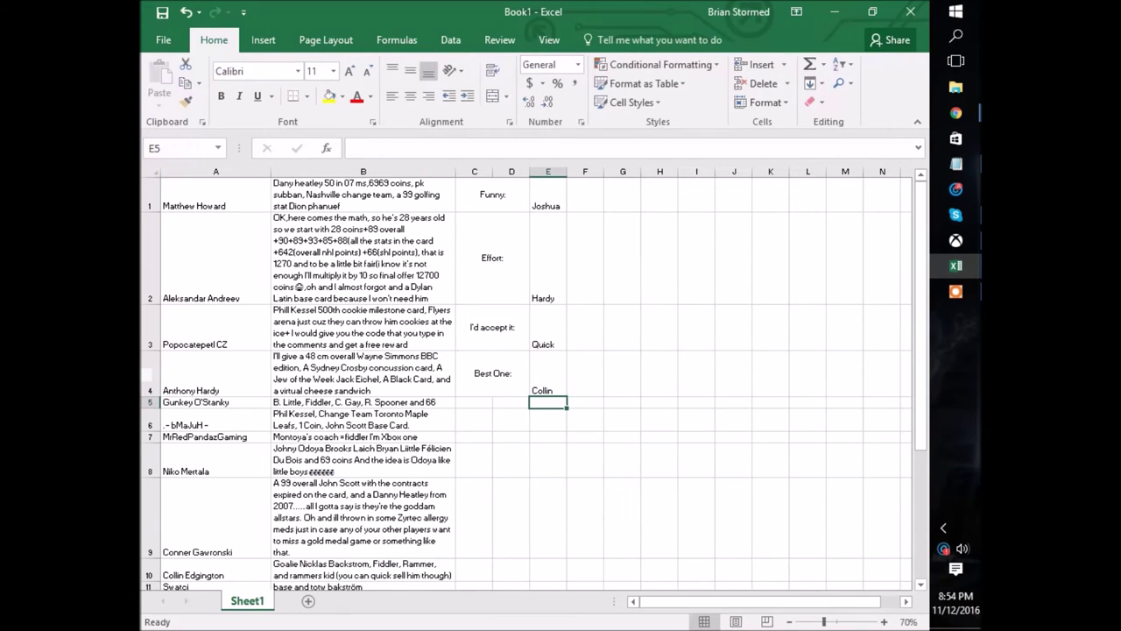
scroll(525, 386, "down", 15)
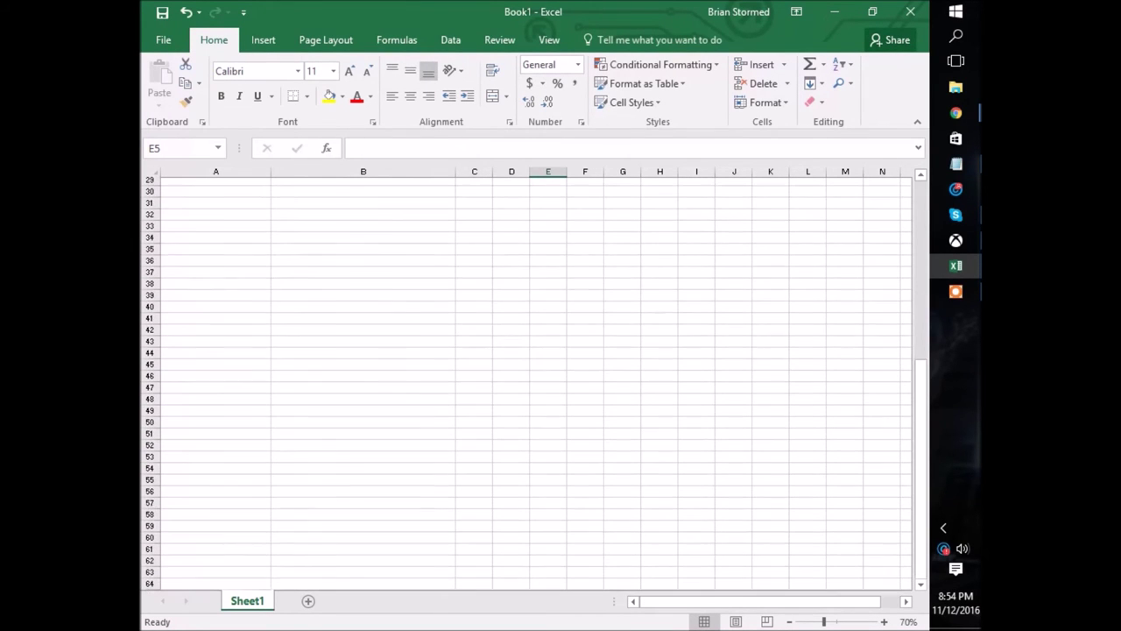
Start the list in A28 with the Funny winner's full name, entered twice.
scroll(525, 385, "up", 10)
left_click(216, 367)
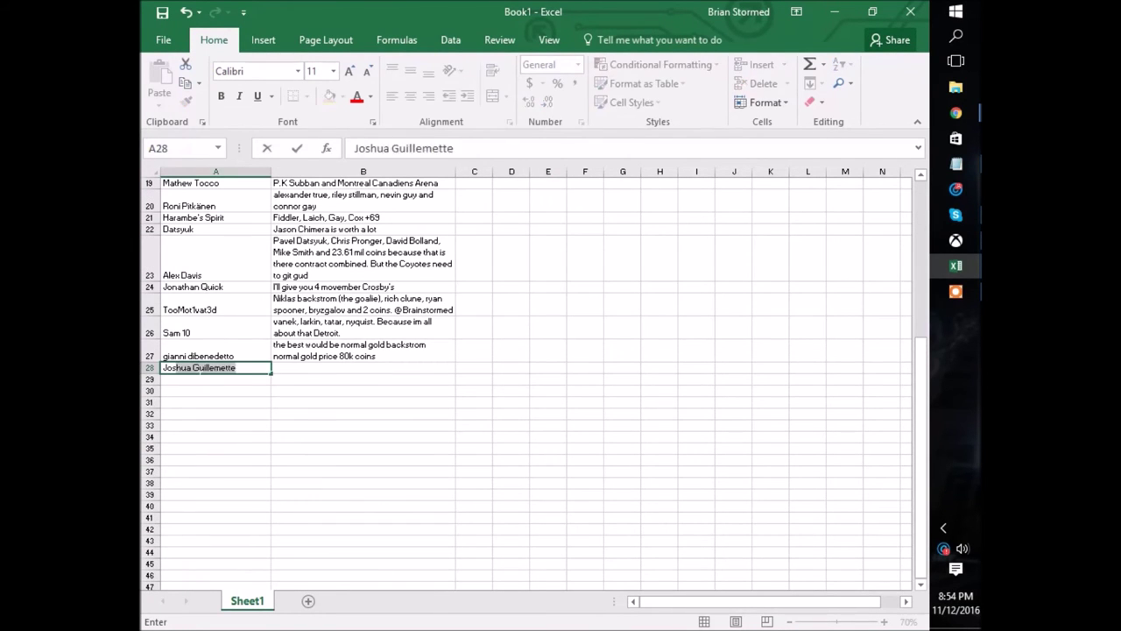
key("Return")
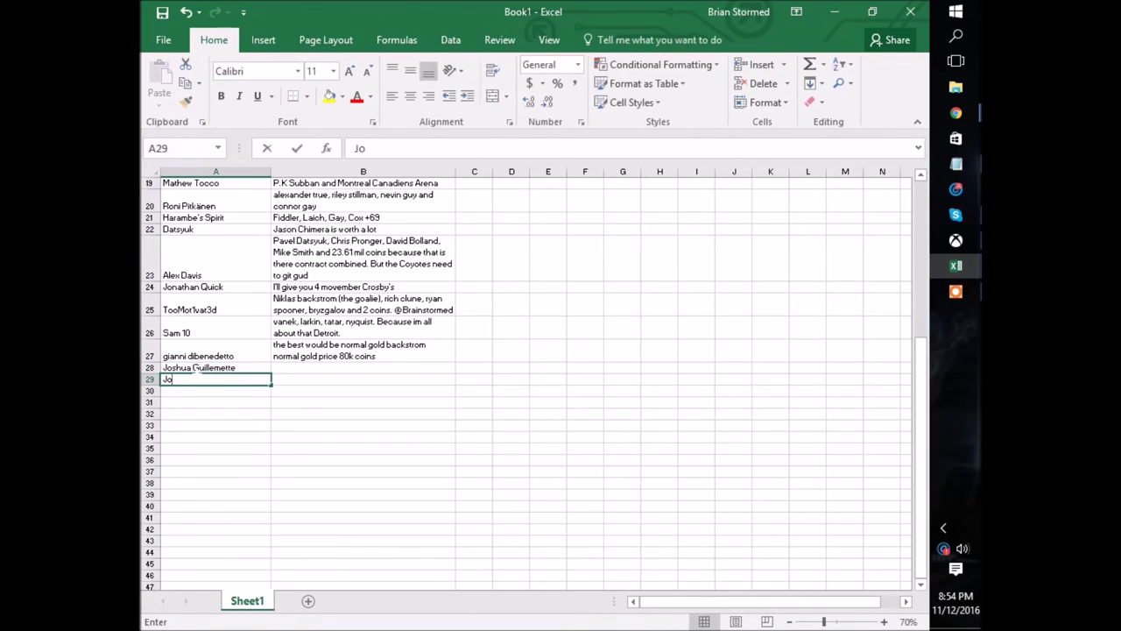
key("Return")
scroll(525, 377, "up", 10)
scroll(525, 377, "down", 10)
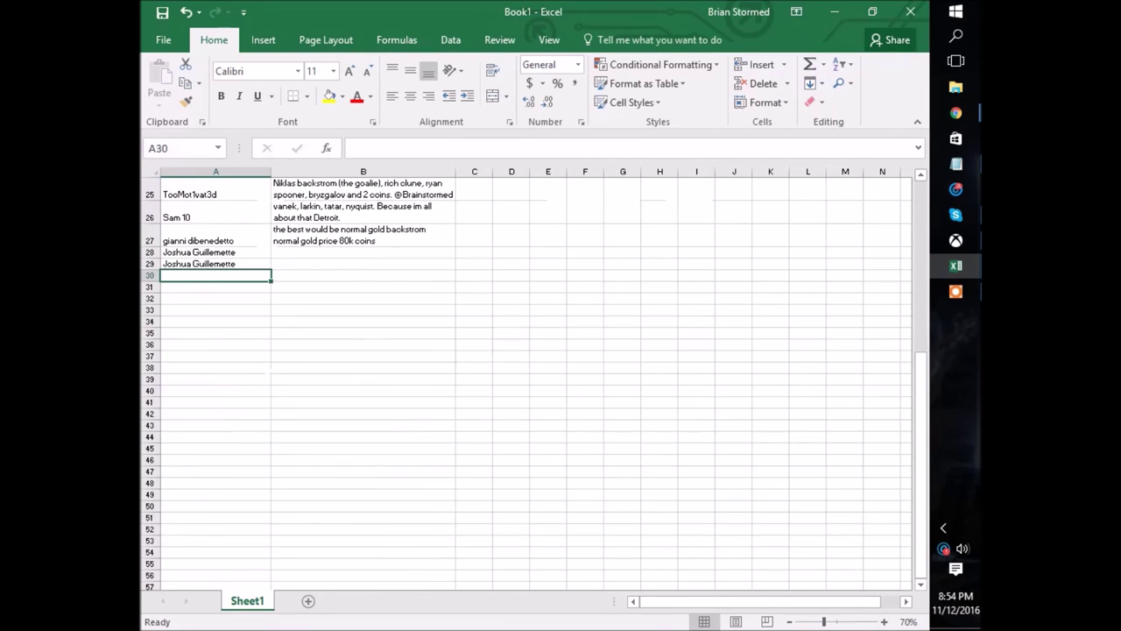
Add the Effort and I'd accept it winners' names twice each below.
type("Hardy")
key("Return")
type("Hardy")
key("Return")
type("Quick")
key("Return")
type("Quick")
key("Return")
Add the Best One winner's name several times, cancelling the unfinished extra entry.
scroll(526, 376, "up", 10)
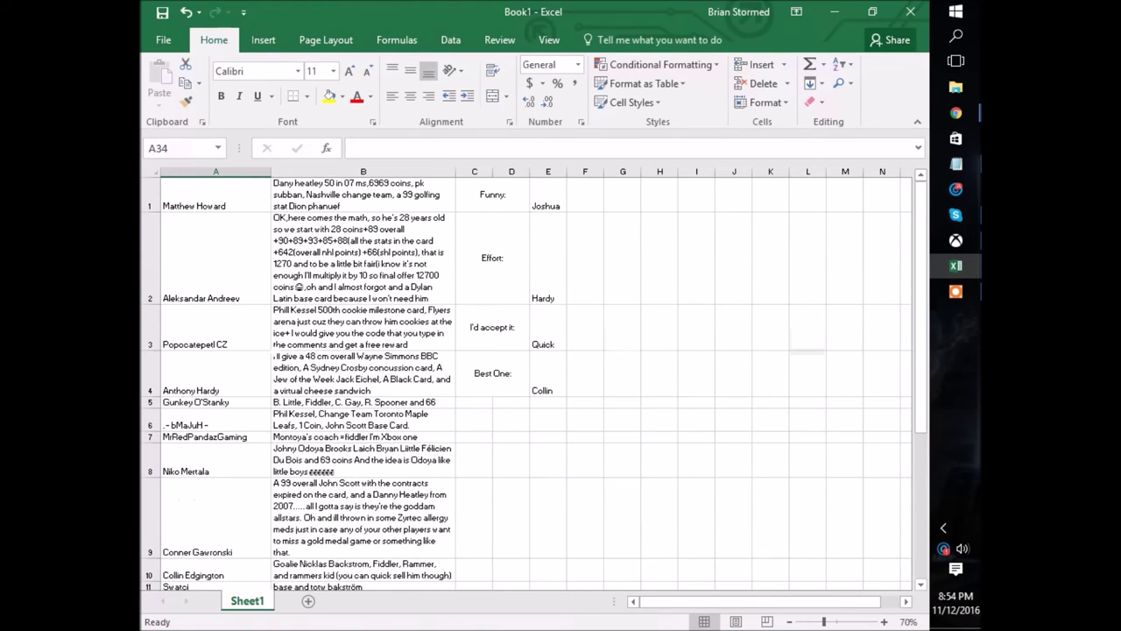
scroll(525, 377, "down", 10)
scroll(525, 377, "up", 4)
type("Colin")
key("Return")
type("Colin")
key("Return")
type("Colin")
key("Return")
type("Col")
key("Escape")
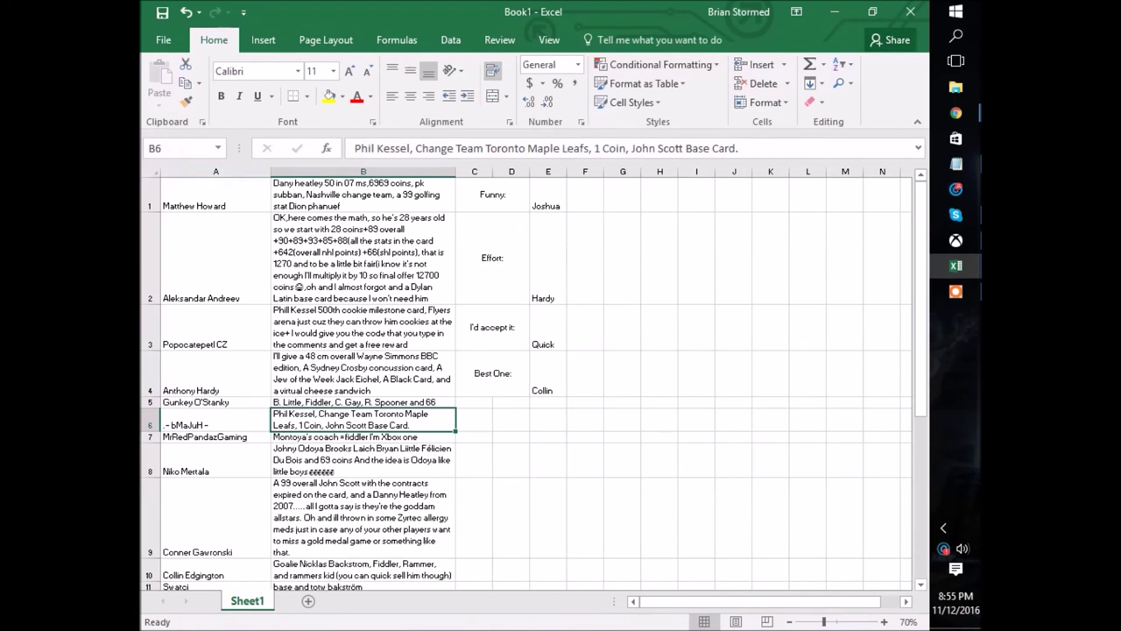
scroll(525, 377, "down", 7)
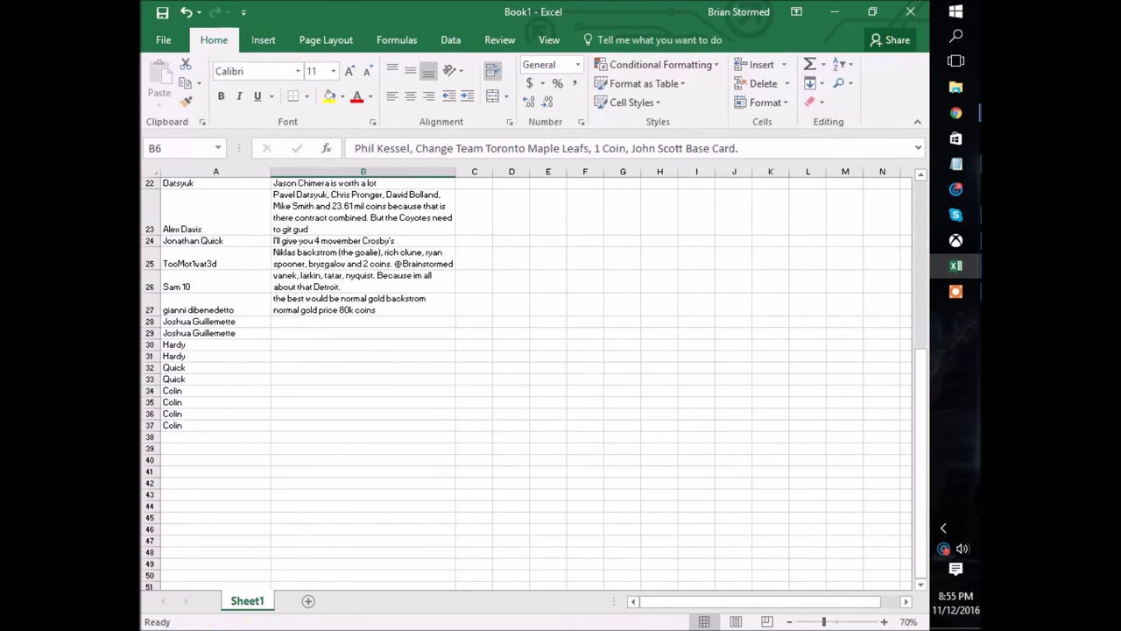
scroll(526, 377, "up", 7)
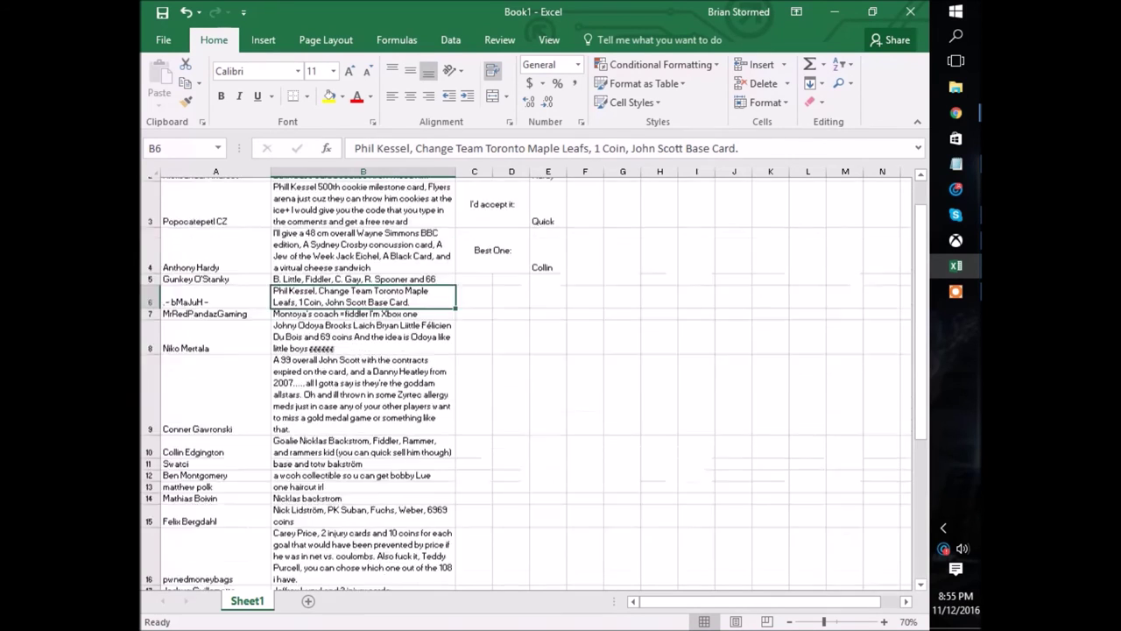
scroll(526, 376, "down", 8)
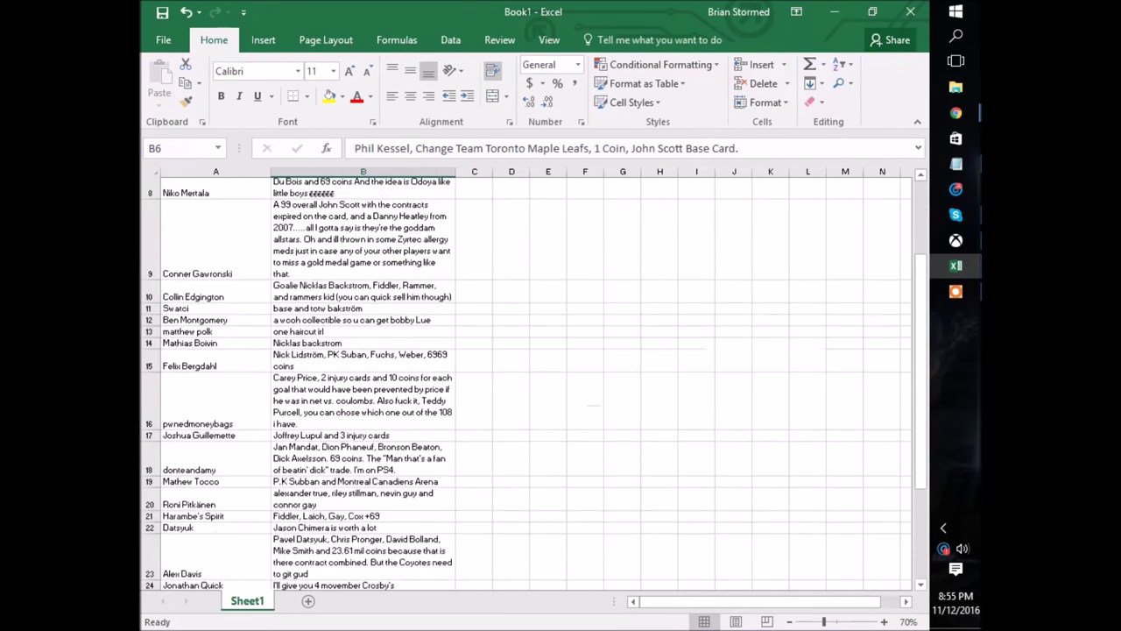
scroll(525, 377, "up", 1)
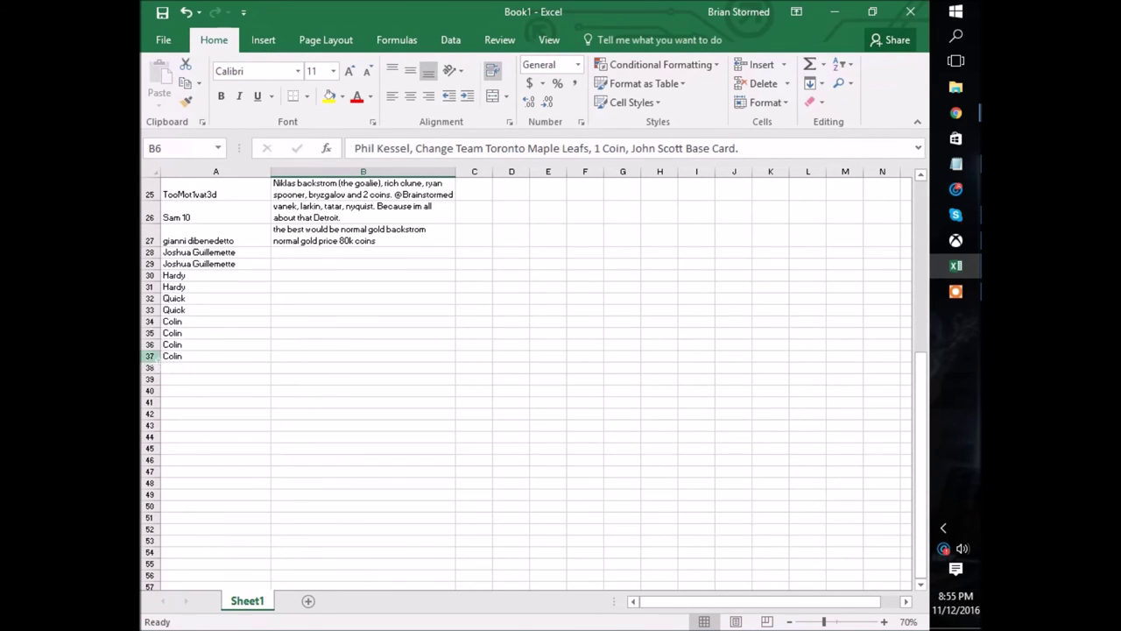
scroll(526, 376, "up", 8)
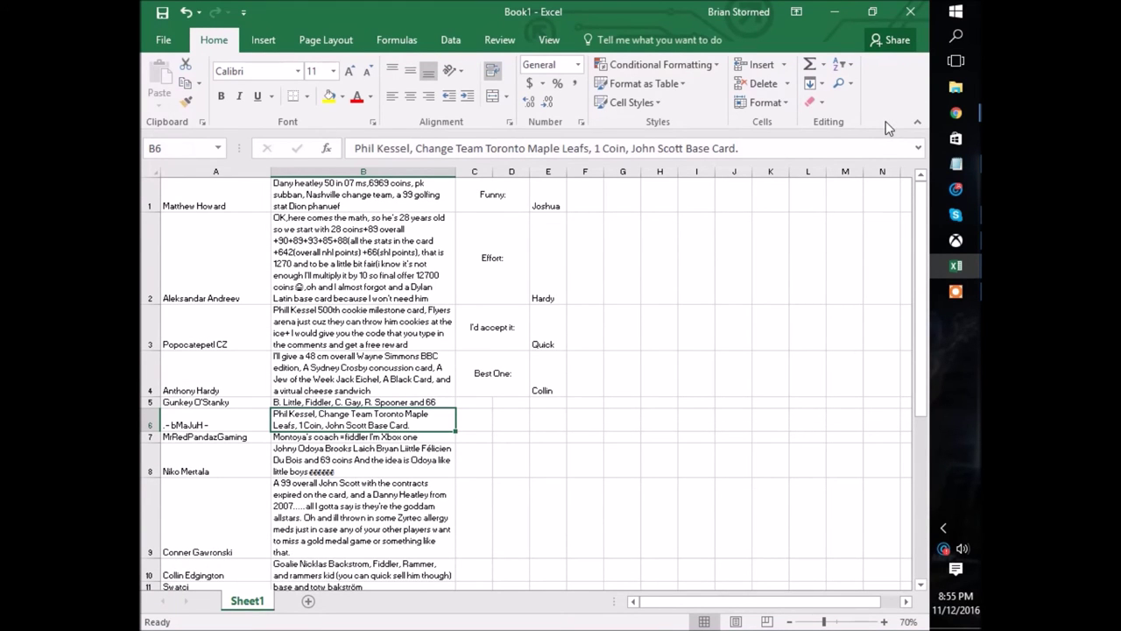
Generate a random number from 1 to 37 on RANDOM.ORG, getting 23, then return to Excel.
mouse_move(959, 112)
left_click(810, 304)
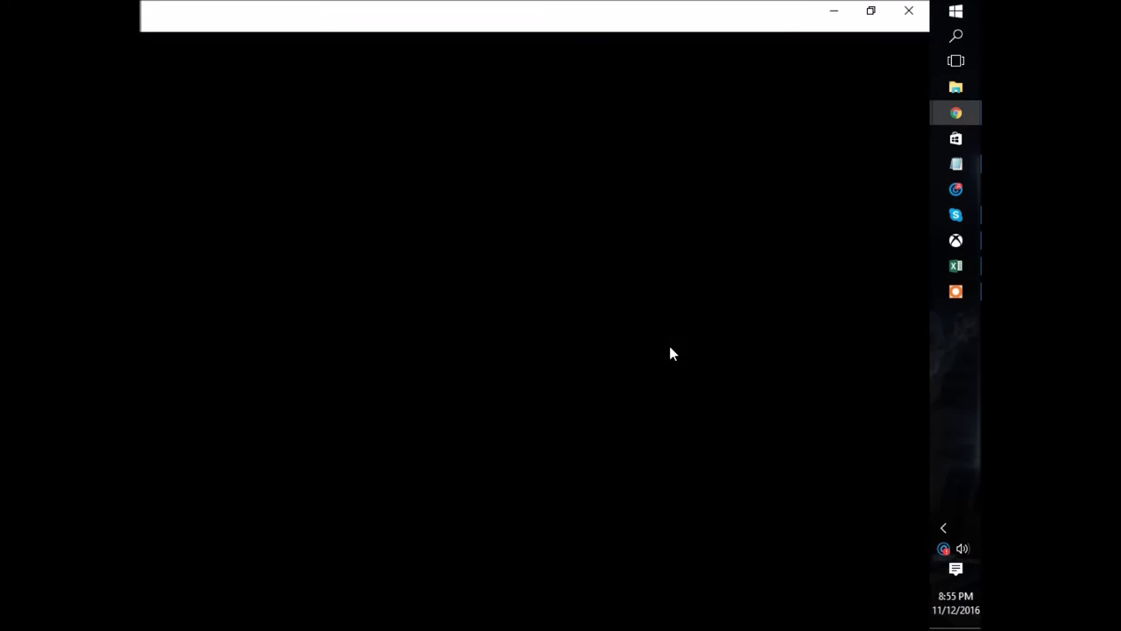
left_click(763, 321)
left_click_drag(832, 318, 762, 322)
type("37")
left_click_drag(683, 346, 701, 363)
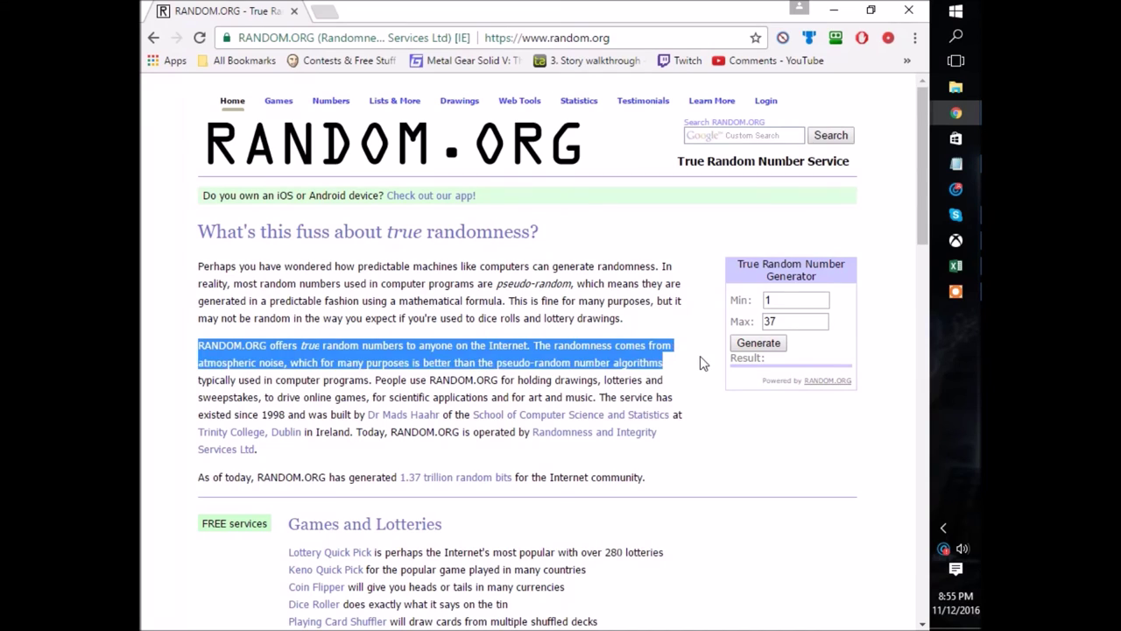
left_click(701, 363)
left_click(744, 344)
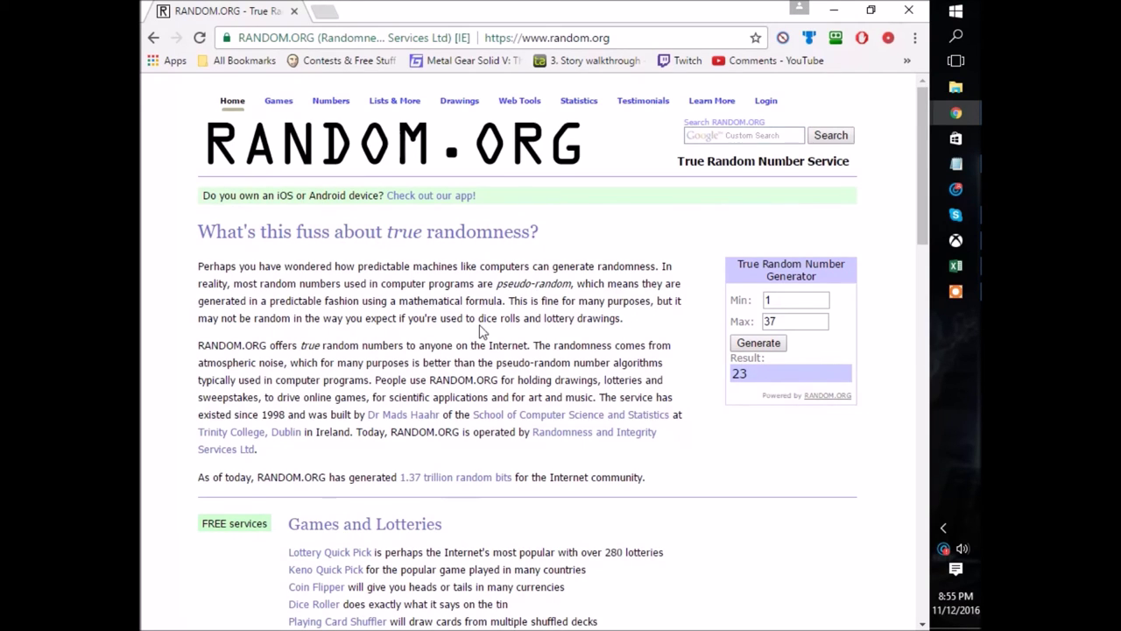
left_click(955, 266)
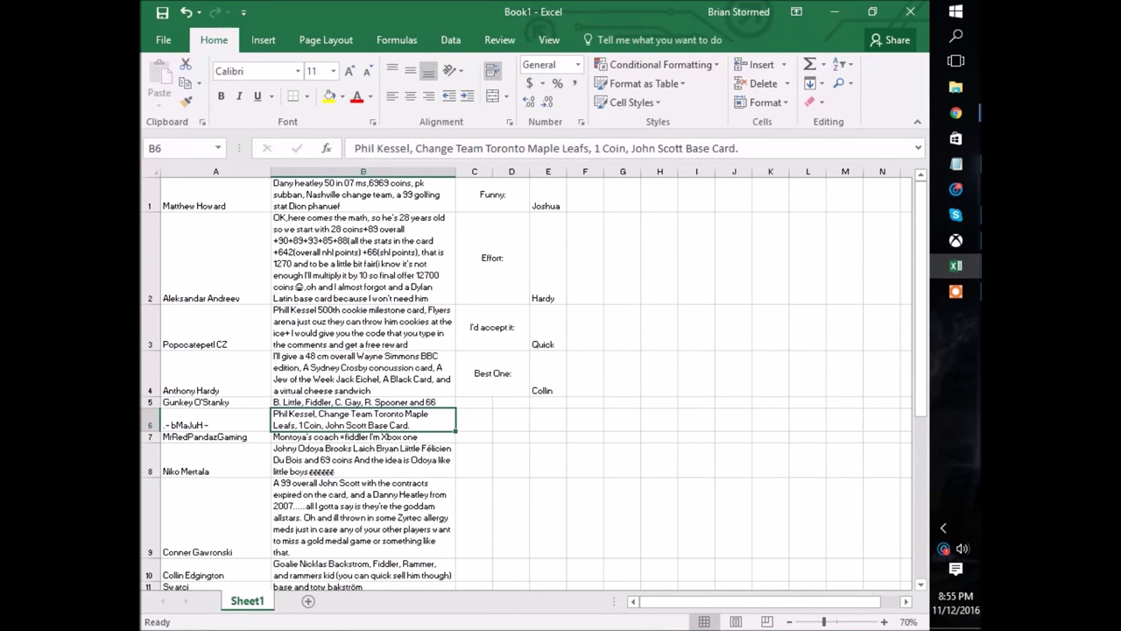
Select row 23, the offer matching the drawn number.
scroll(526, 383, "down", 6)
scroll(525, 383, "up", 3)
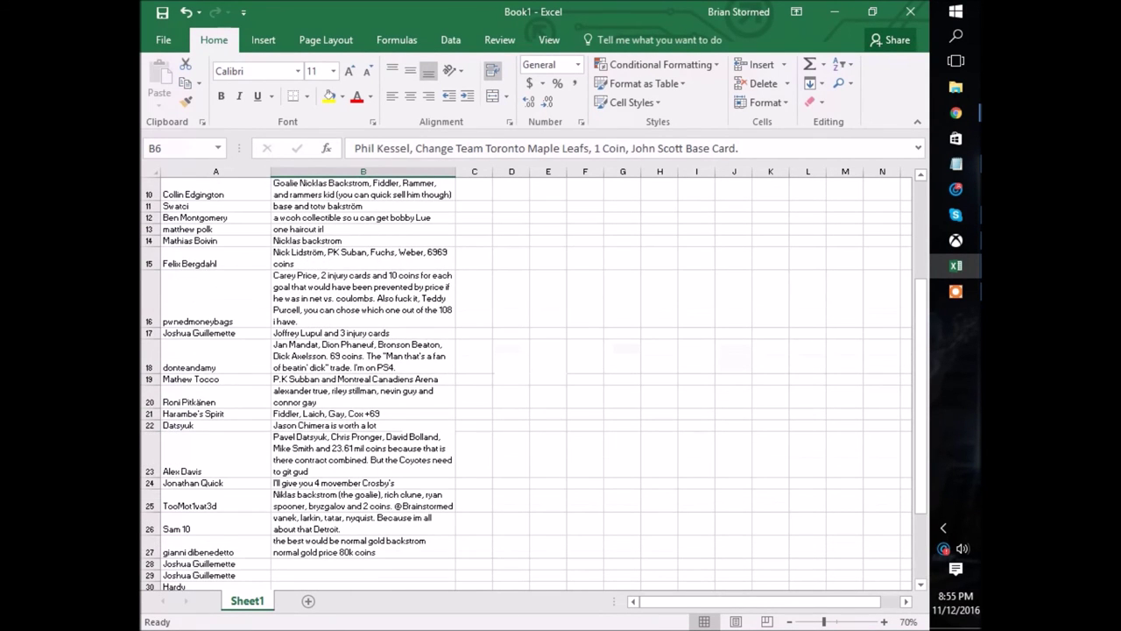
left_click(151, 454)
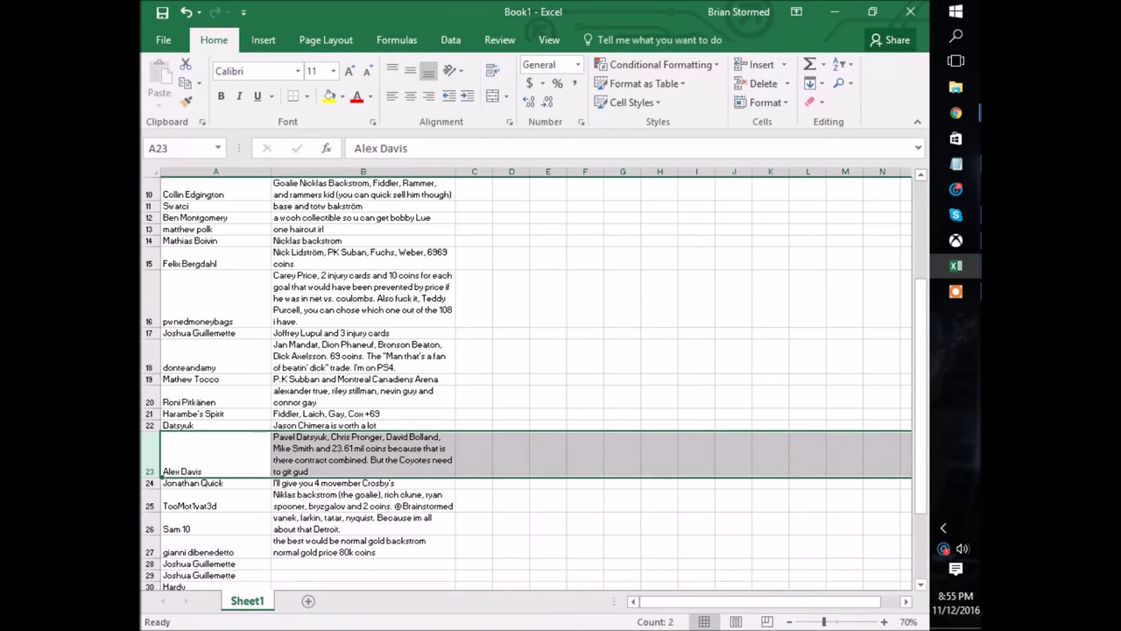